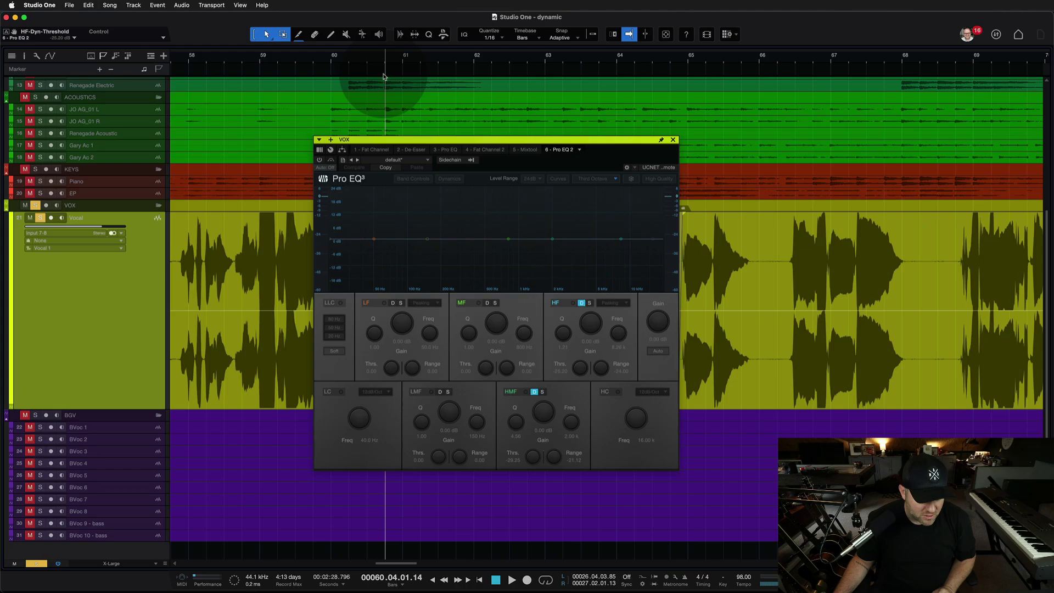
# Close the vocal track's Pro EQ window to return to the arrangement.
pyautogui.click(673, 141)
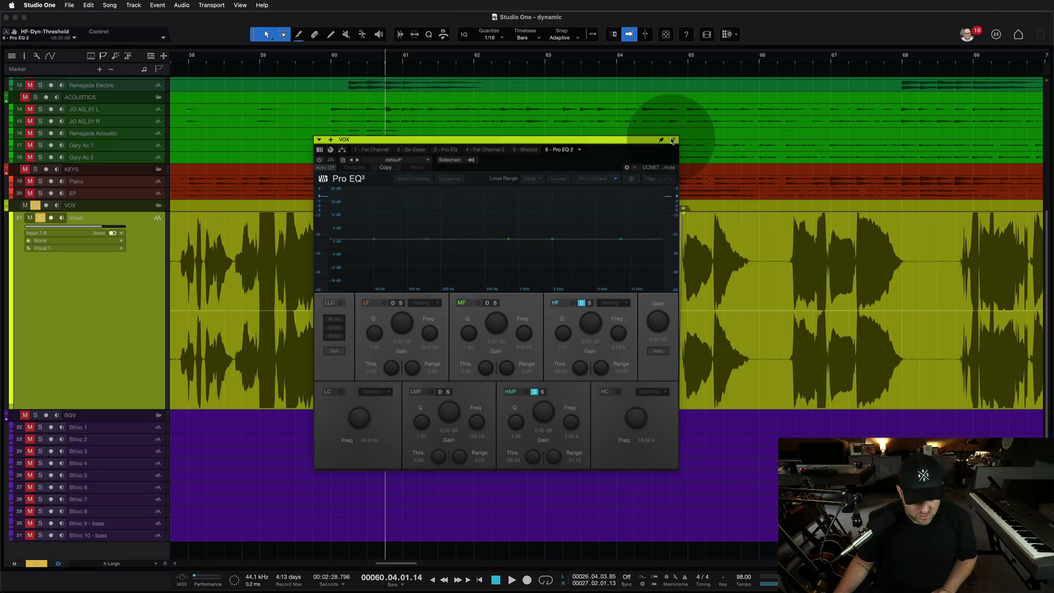
pyautogui.click(672, 141)
pyautogui.press('e')
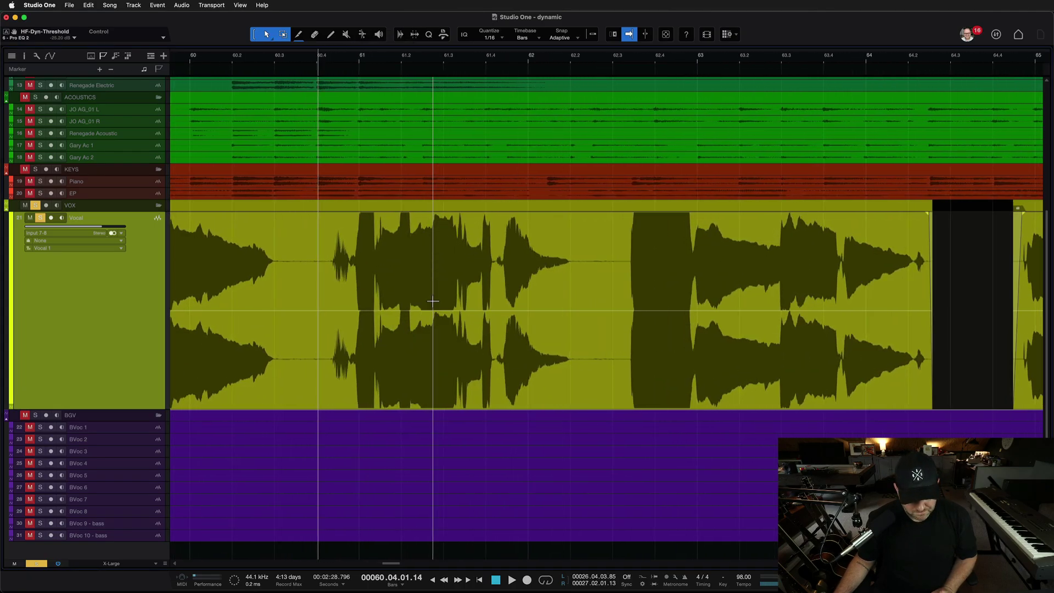
pyautogui.hscroll(2, 433, 301)
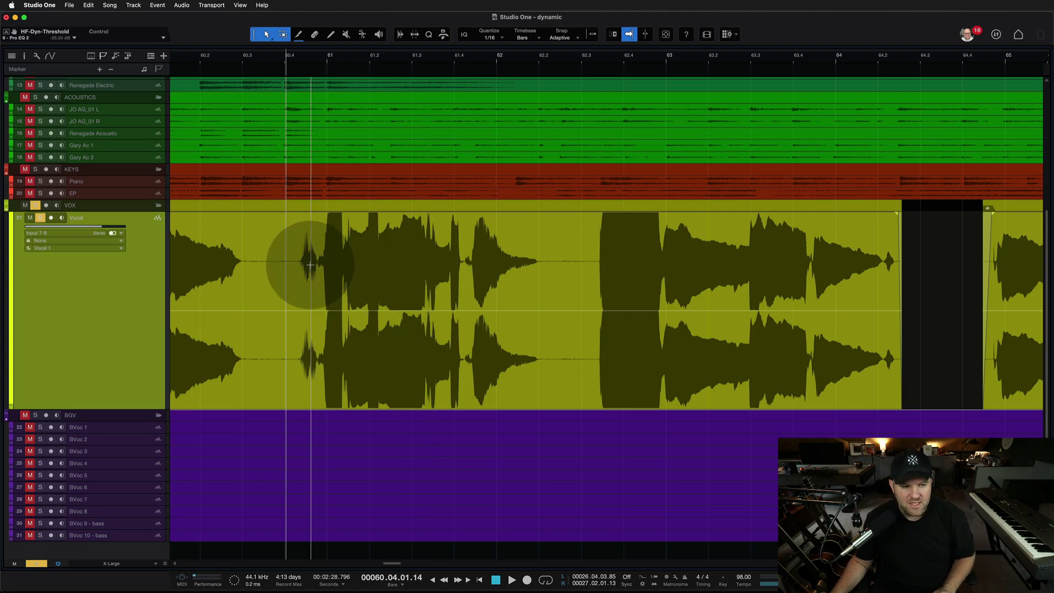
pyautogui.press('space')
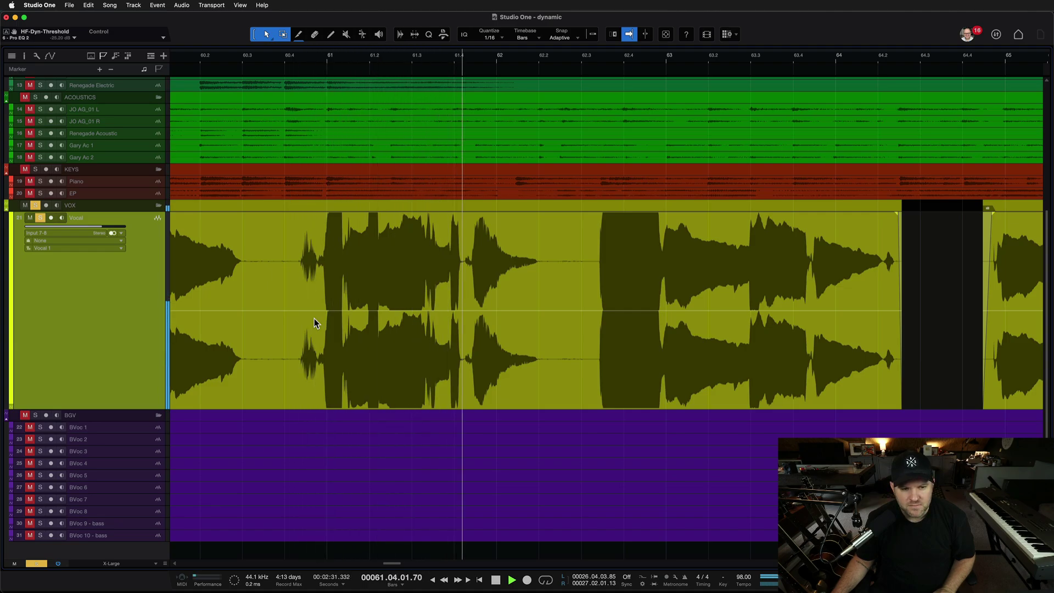
pyautogui.press('space')
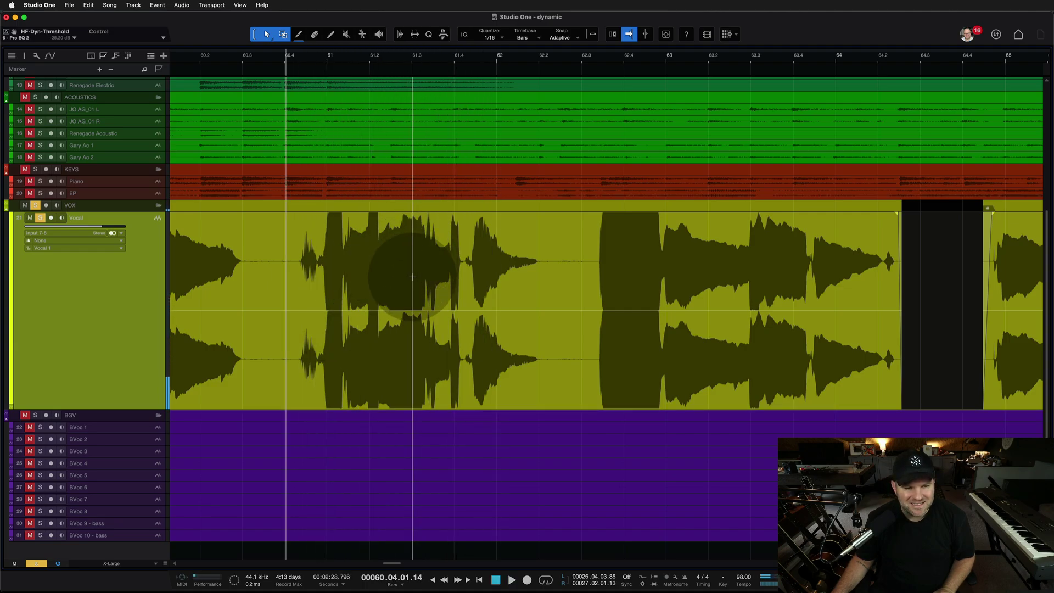
pyautogui.click(412, 277)
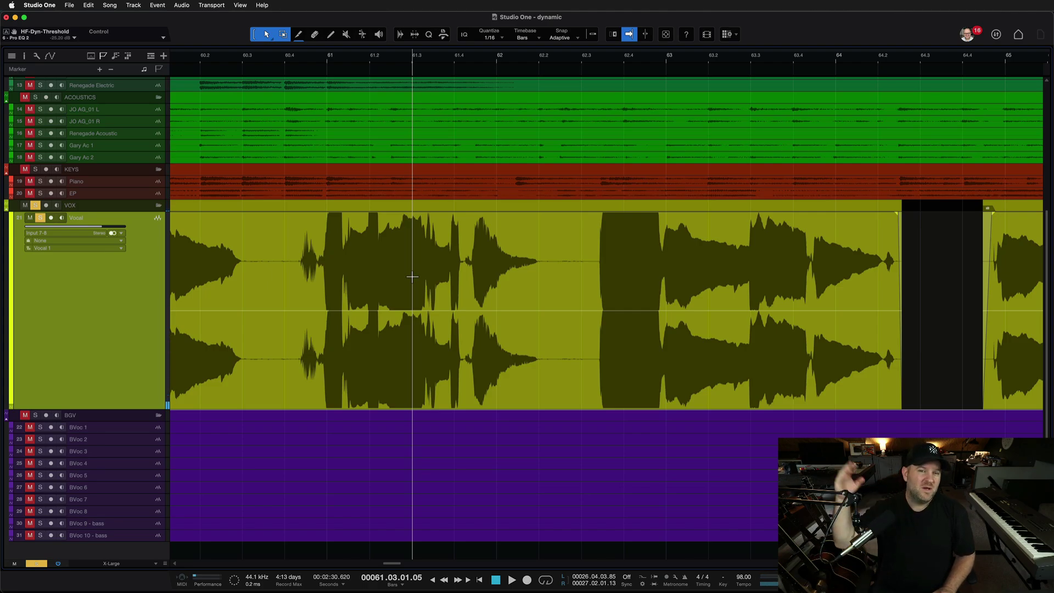
pyautogui.moveTo(324, 279); pyautogui.dragTo(297, 274)
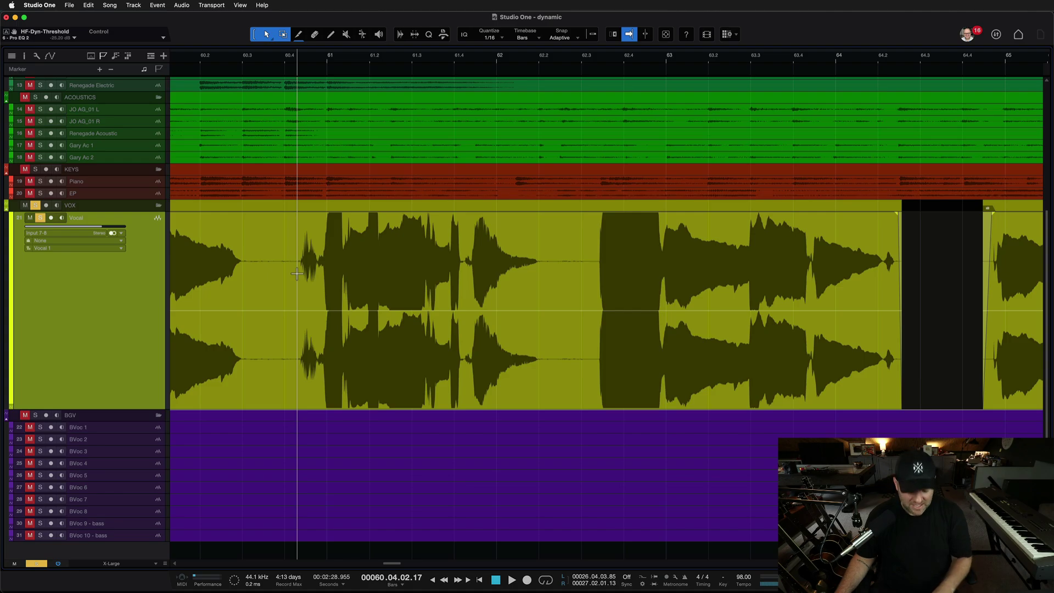
# Open the VOX channel's second Pro EQ from the Console and move its window aside.
pyautogui.press('F3')
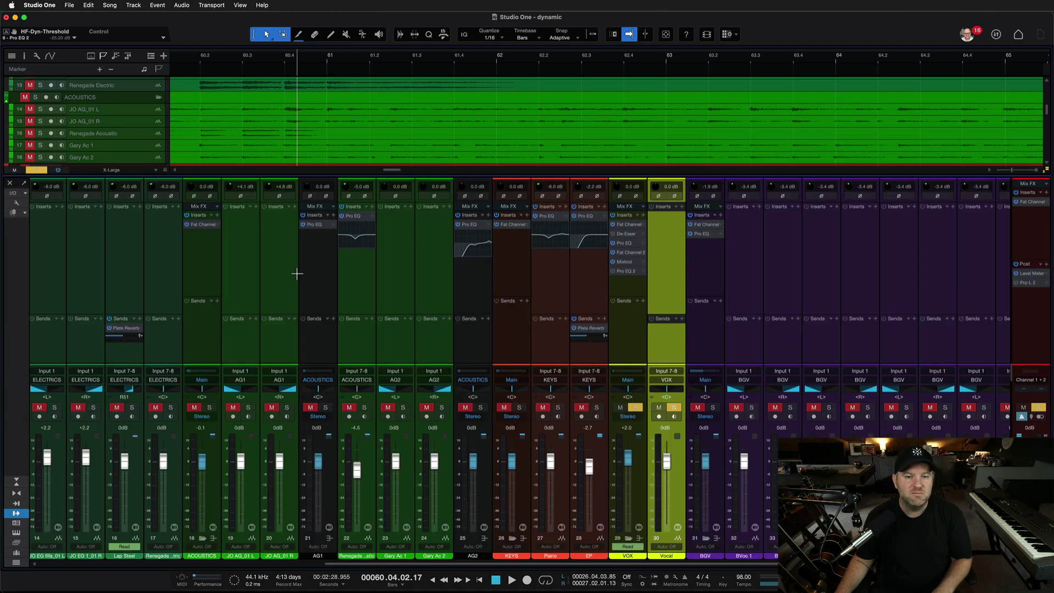
pyautogui.click(630, 271)
pyautogui.click(542, 145)
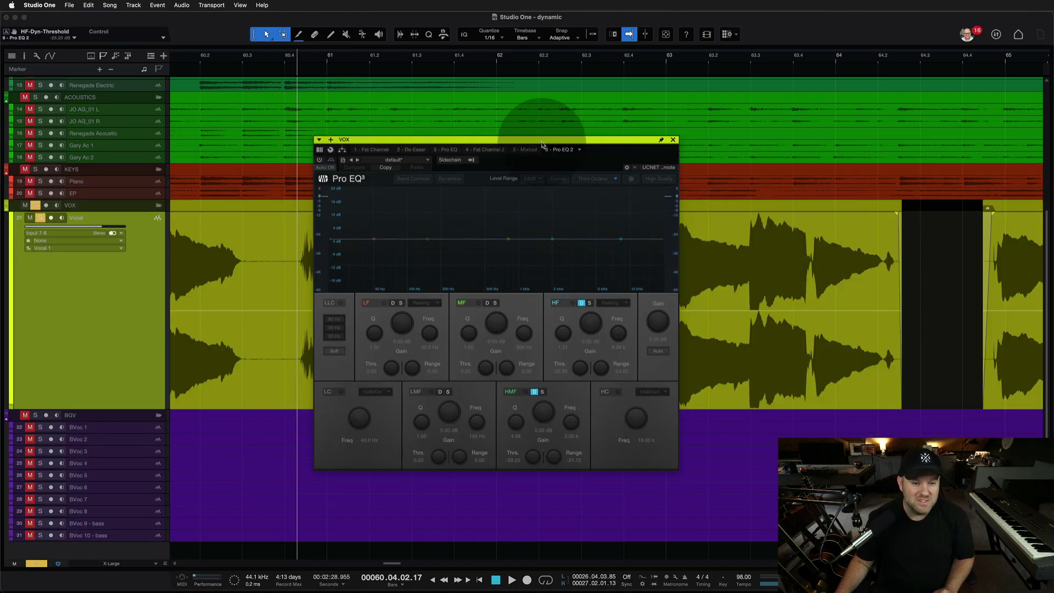
pyautogui.moveTo(542, 145); pyautogui.dragTo(454, 106)
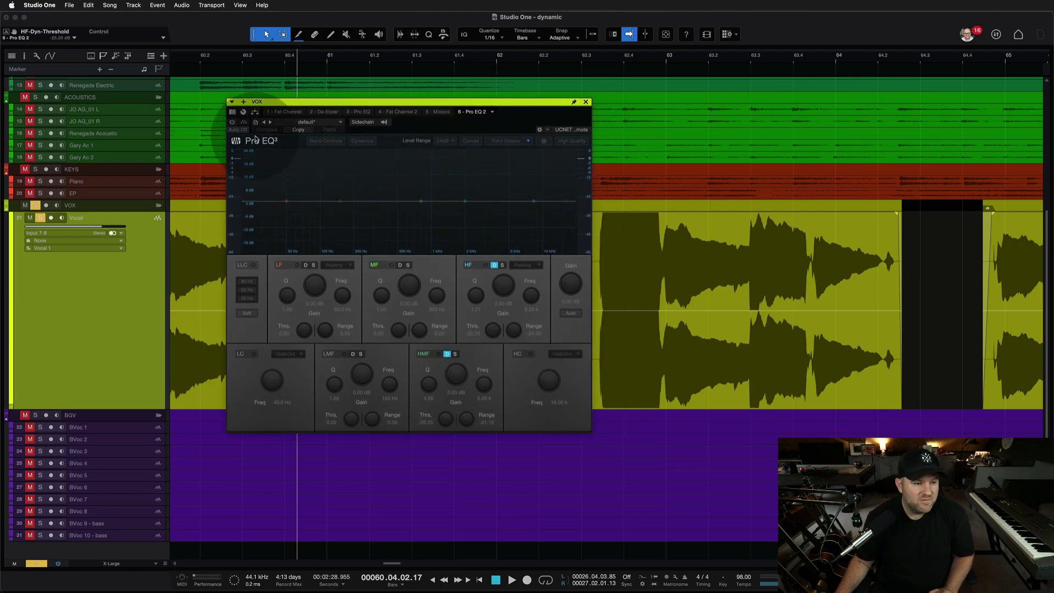
# Take the second Pro EQ out of bypass and toggle its HMF band off and on.
pyautogui.click(232, 123)
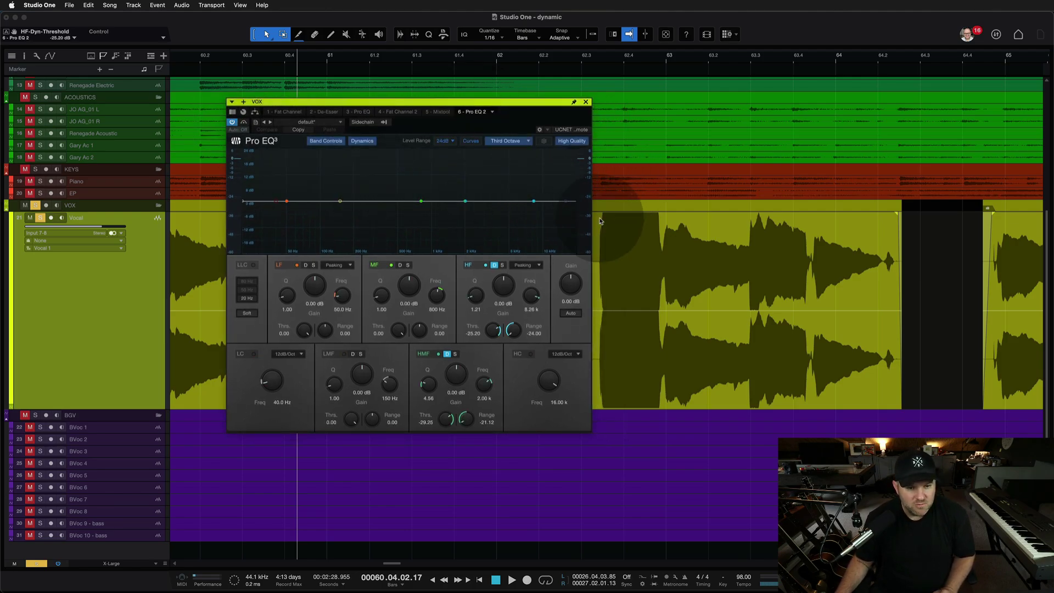
pyautogui.click(437, 354)
pyautogui.click(438, 354)
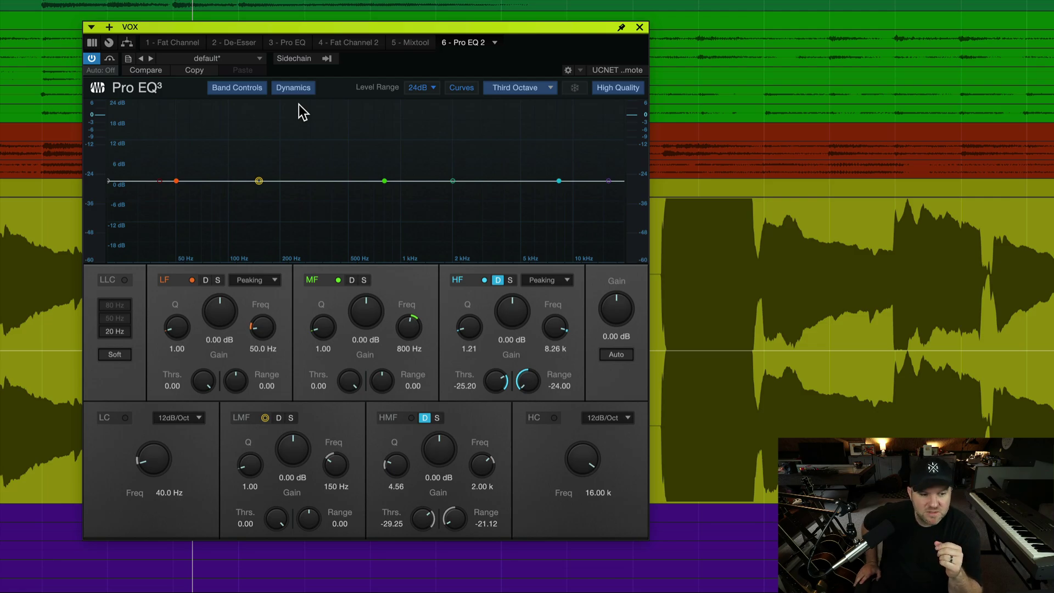
# Switch off the 2 kHz HMF band and toggle the dynamic threshold/range settings off and on.
pyautogui.click(452, 181)
pyautogui.hotkey('ctrl', 'z')
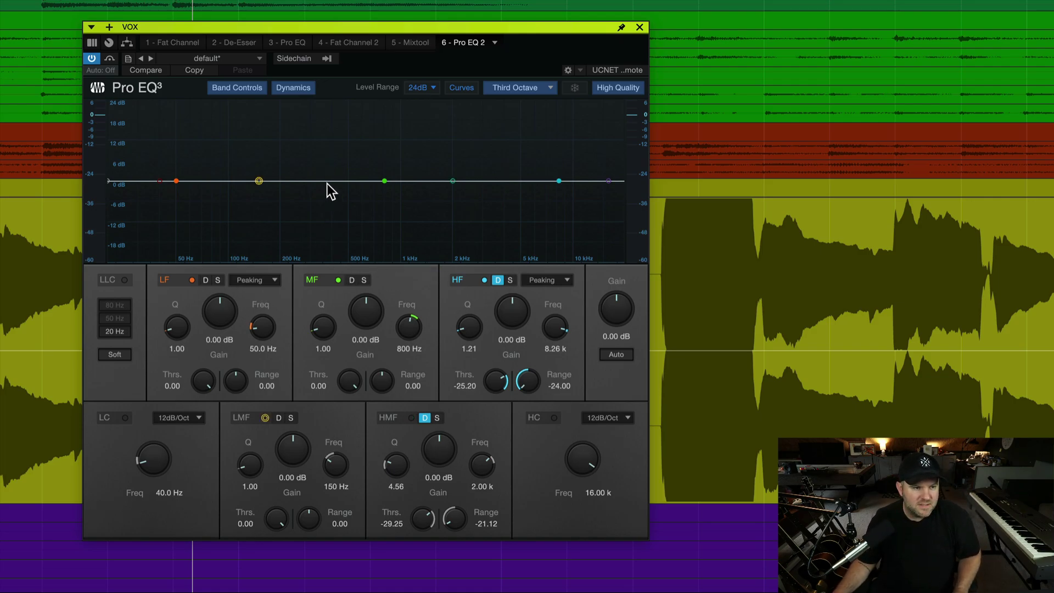
pyautogui.click(302, 92)
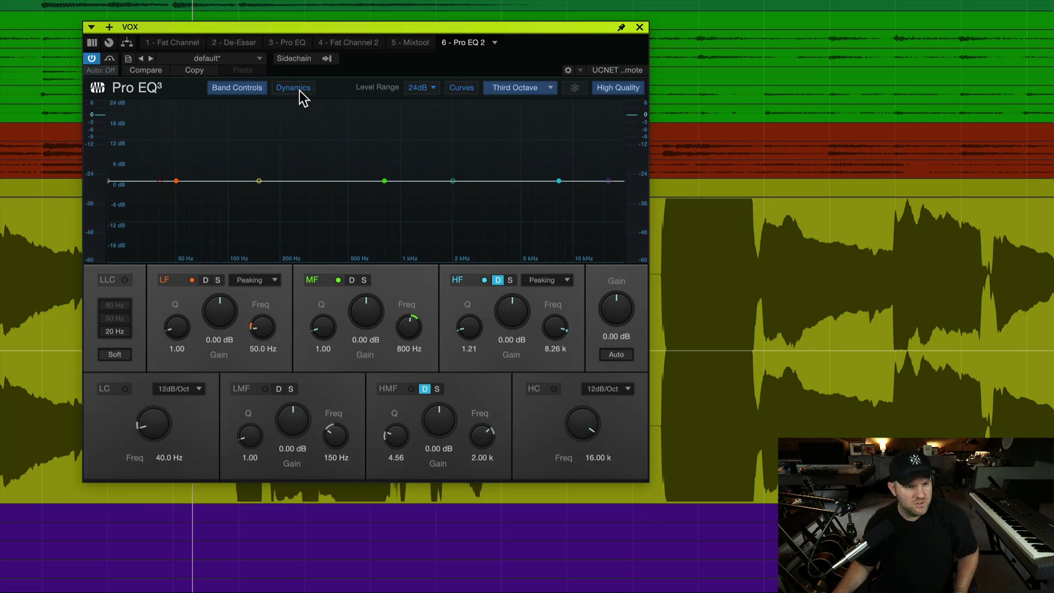
pyautogui.click(281, 89)
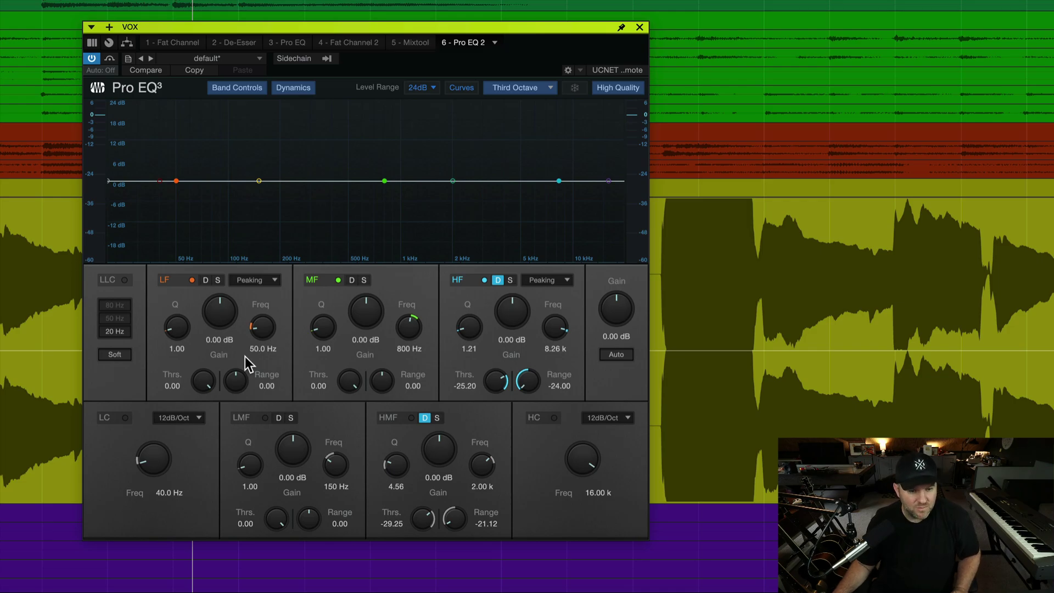
# Audition a 12.48 dB LF boost and dynamic tweaks, then reset LF threshold and range to zero.
pyautogui.moveTo(230, 322); pyautogui.dragTo(229, 275)
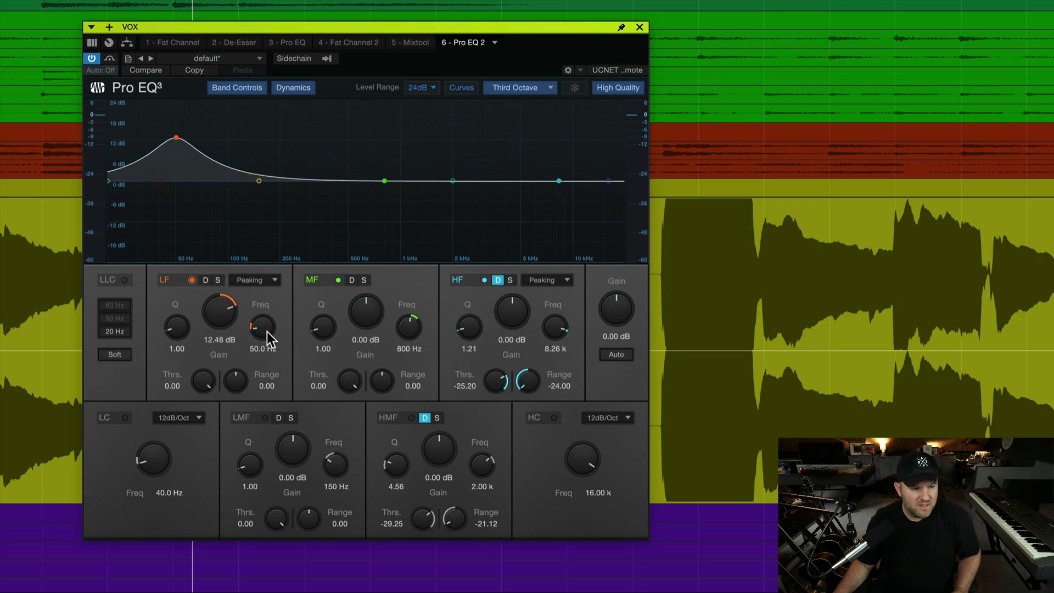
pyautogui.moveTo(266, 331); pyautogui.dragTo(233, 363)
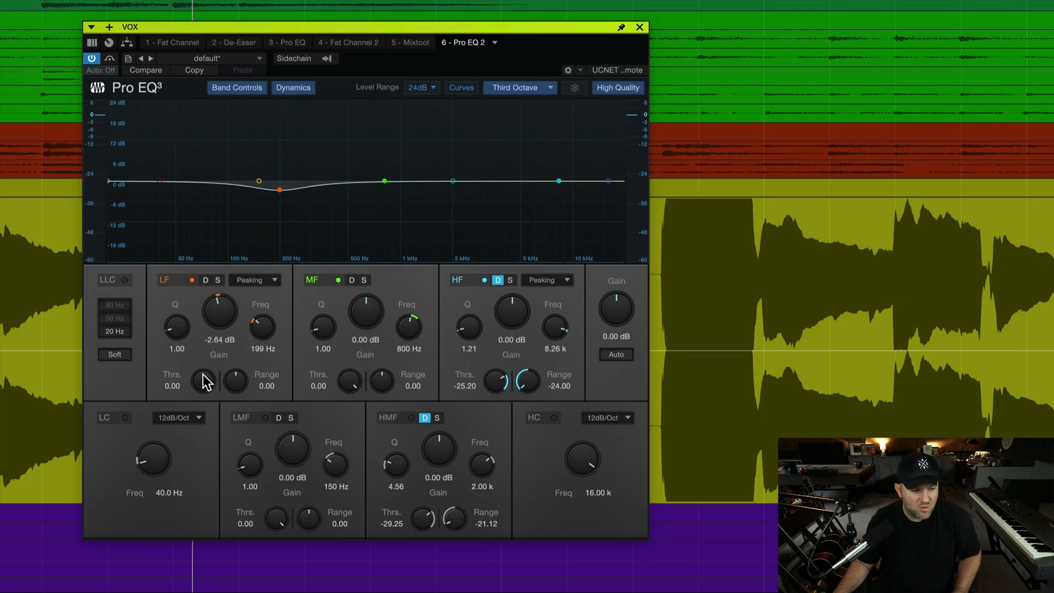
pyautogui.moveTo(202, 389); pyautogui.dragTo(203, 411)
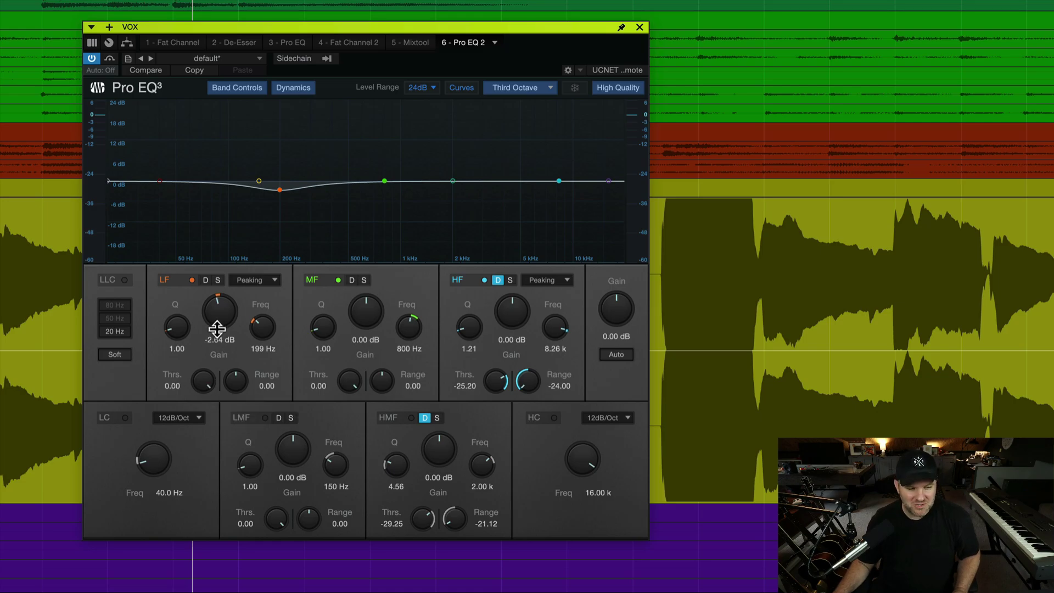
pyautogui.scroll(5, 202, 379)
pyautogui.moveTo(236, 386); pyautogui.dragTo(233, 404)
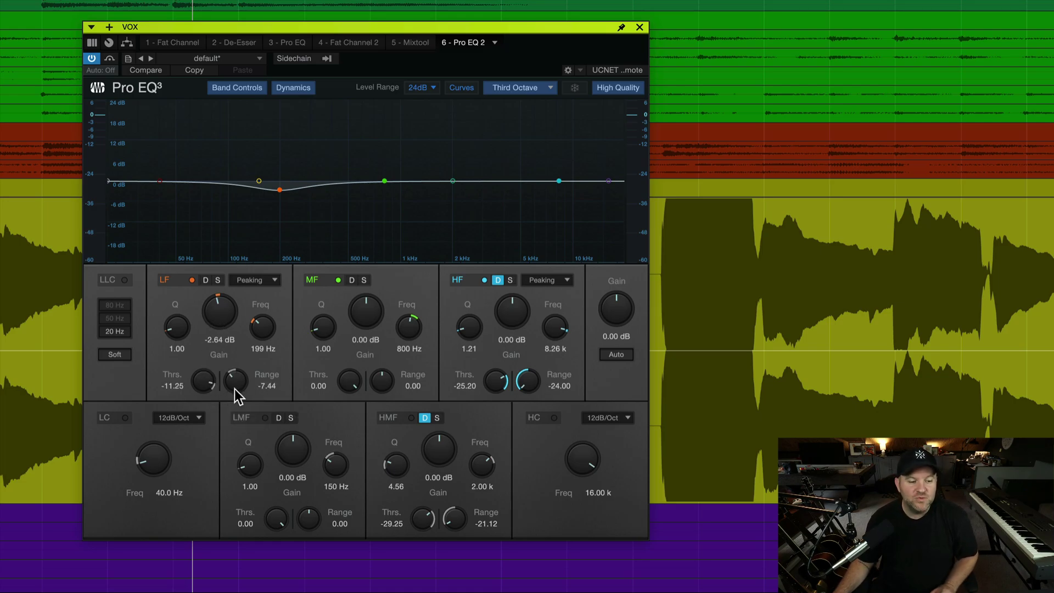
pyautogui.doubleClick(235, 387)
pyautogui.doubleClick(205, 386)
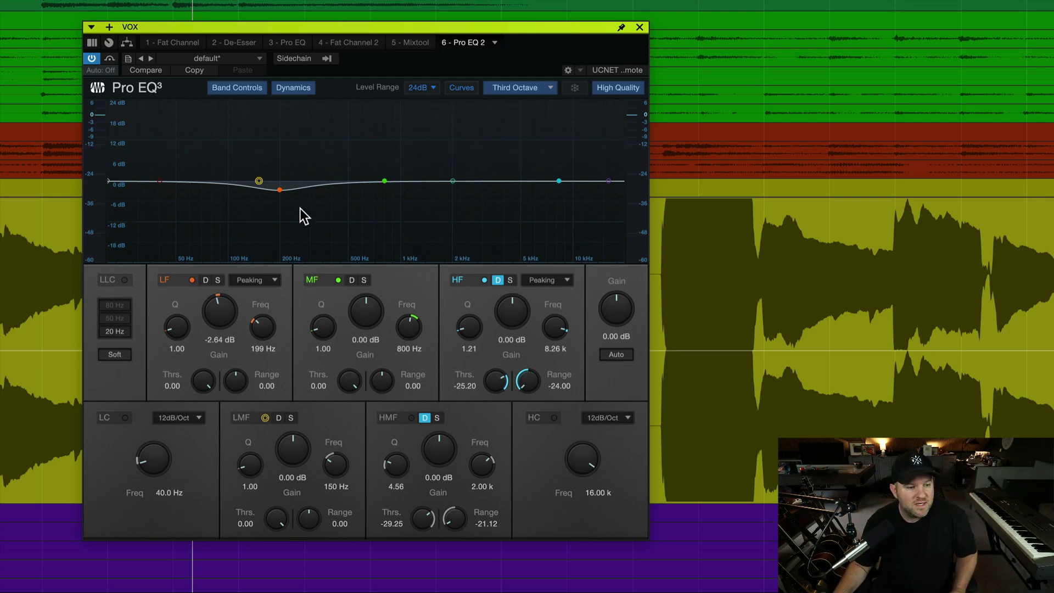
# Drag the LF node into a narrow -13.88 dB notch at 171 Hz, Q 19.90.
pyautogui.moveTo(280, 191); pyautogui.dragTo(269, 233)
pyautogui.scroll(10, 271, 207)
pyautogui.scroll(8, 270, 227)
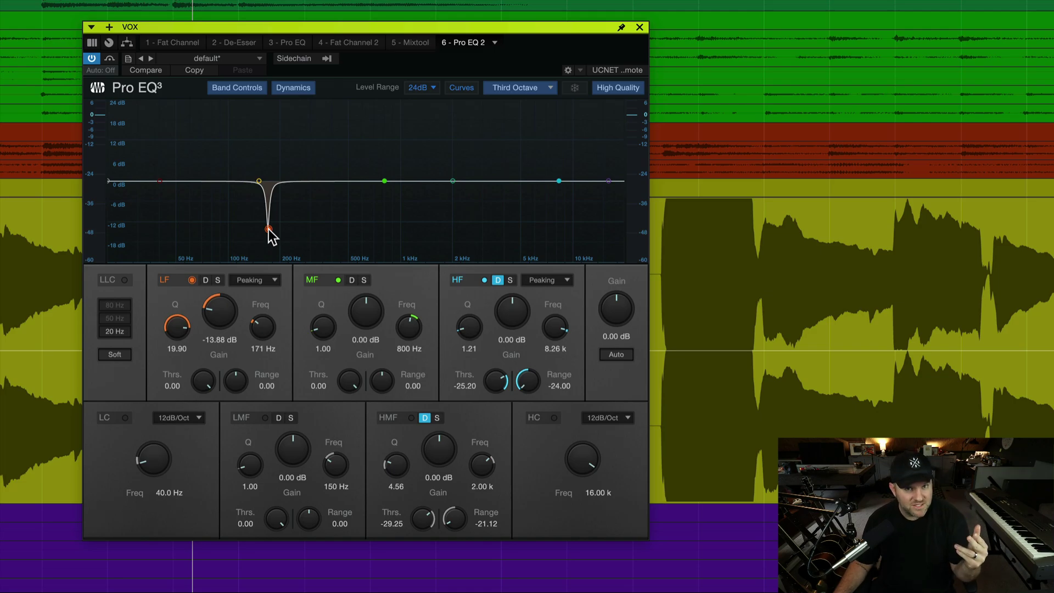
pyautogui.click(192, 279)
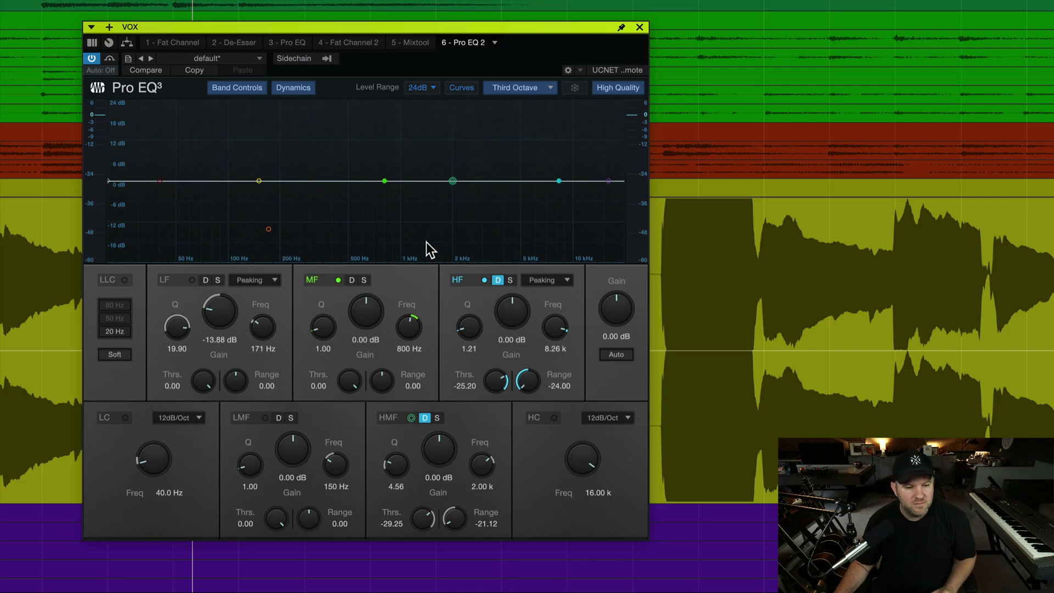
pyautogui.click(335, 280)
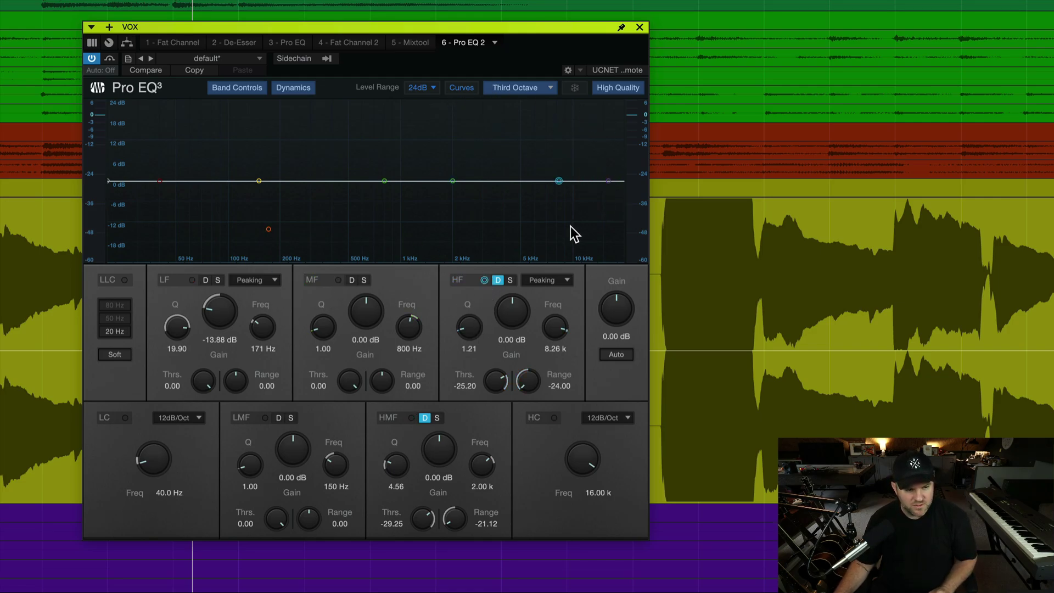
pyautogui.click(483, 280)
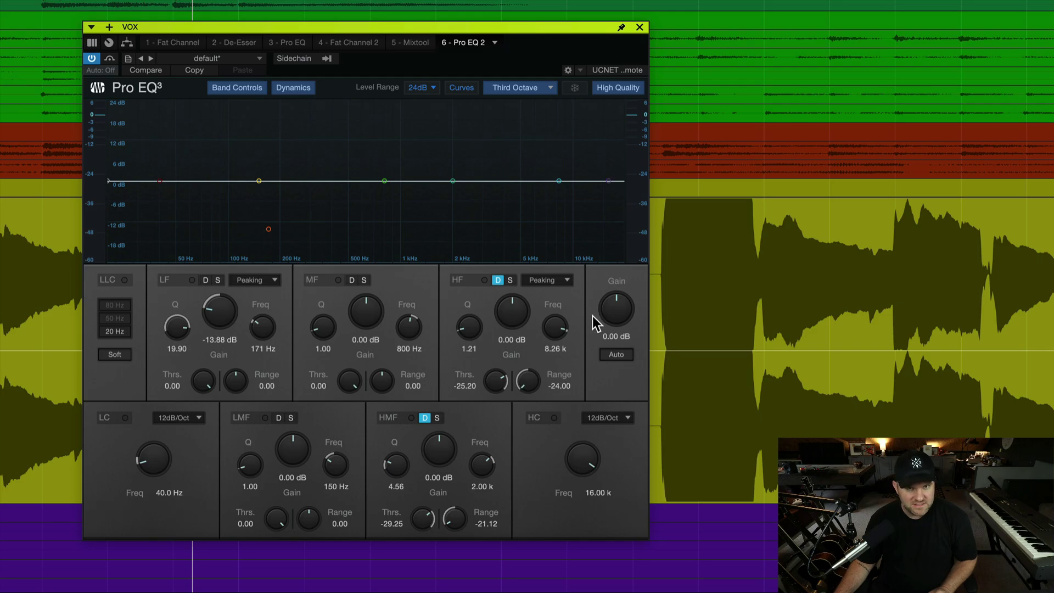
pyautogui.press('space')
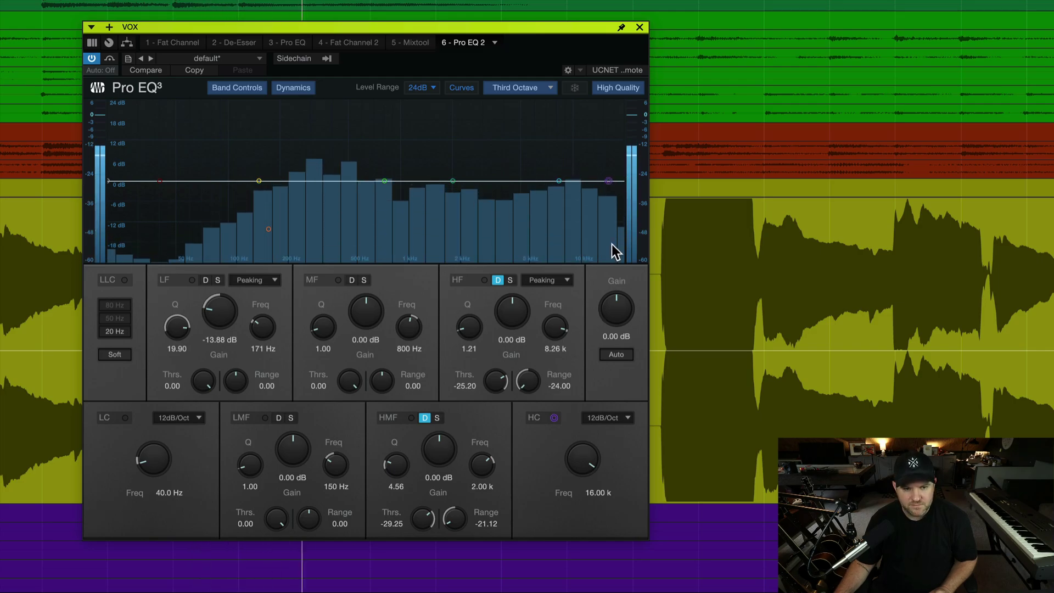
pyautogui.click(563, 164)
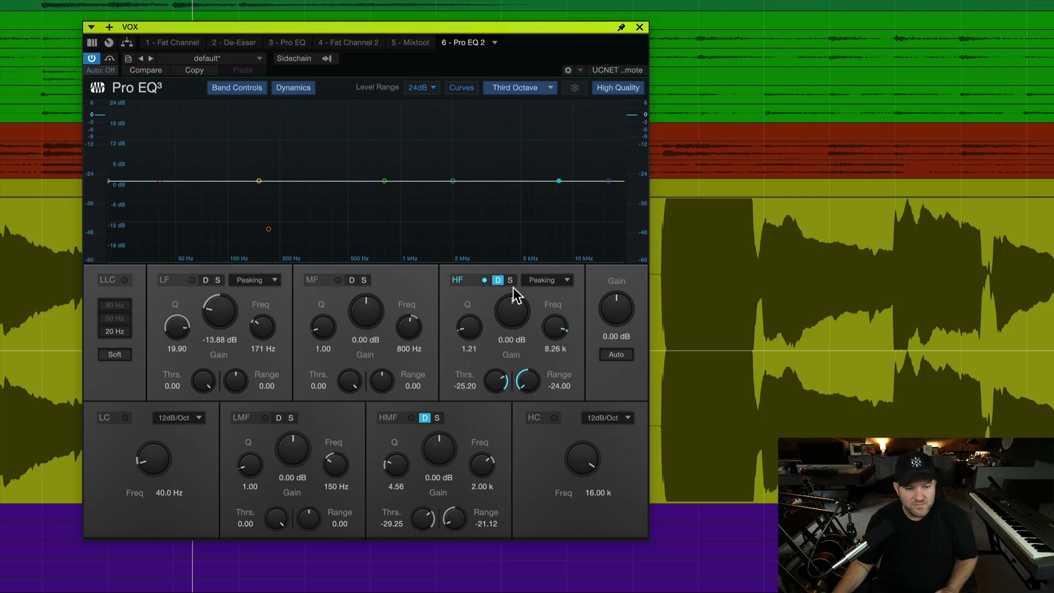
# Audition the HF band, keep its dynamic range at -24.00 and set threshold to -24.30.
pyautogui.moveTo(515, 316)
pyautogui.mouseDown()
pyautogui.moveTo(512, 266)
pyautogui.moveTo(516, 312)
pyautogui.mouseUp()
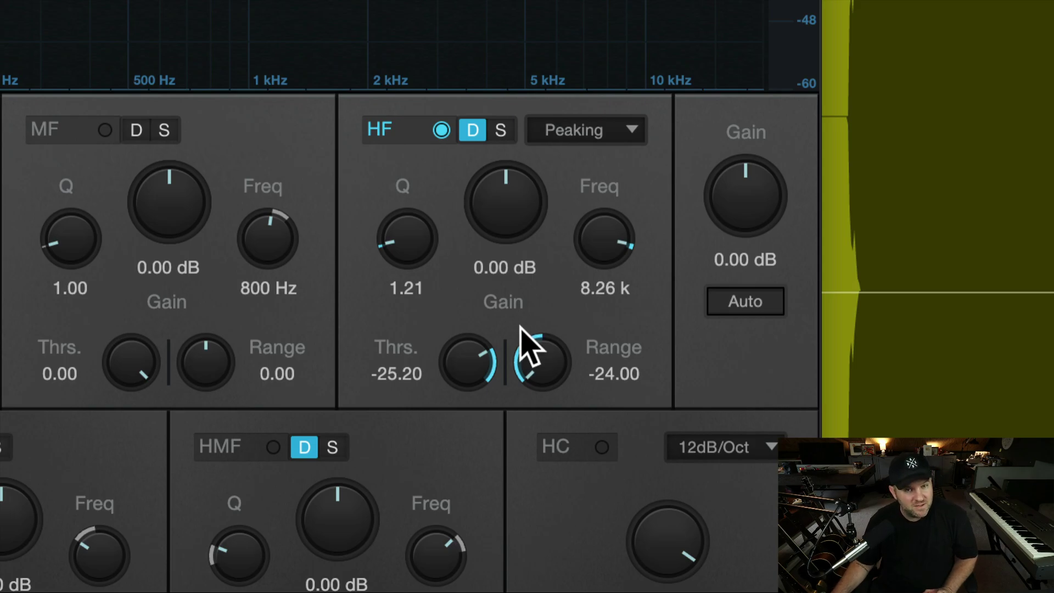
pyautogui.moveTo(543, 371); pyautogui.dragTo(546, 499)
pyautogui.moveTo(555, 388); pyautogui.dragTo(552, 419)
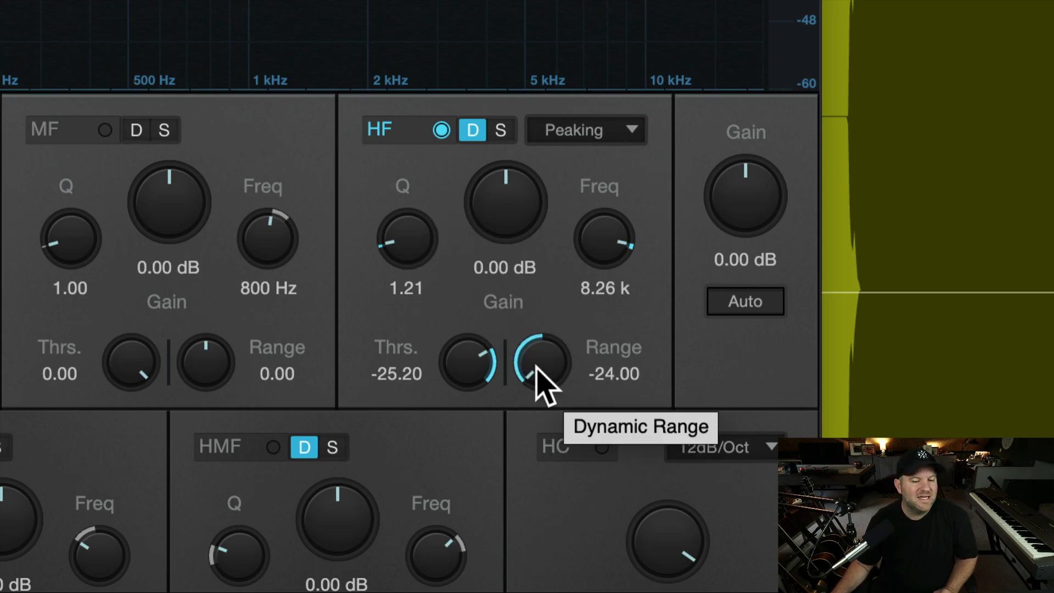
pyautogui.moveTo(536, 367); pyautogui.dragTo(519, 470)
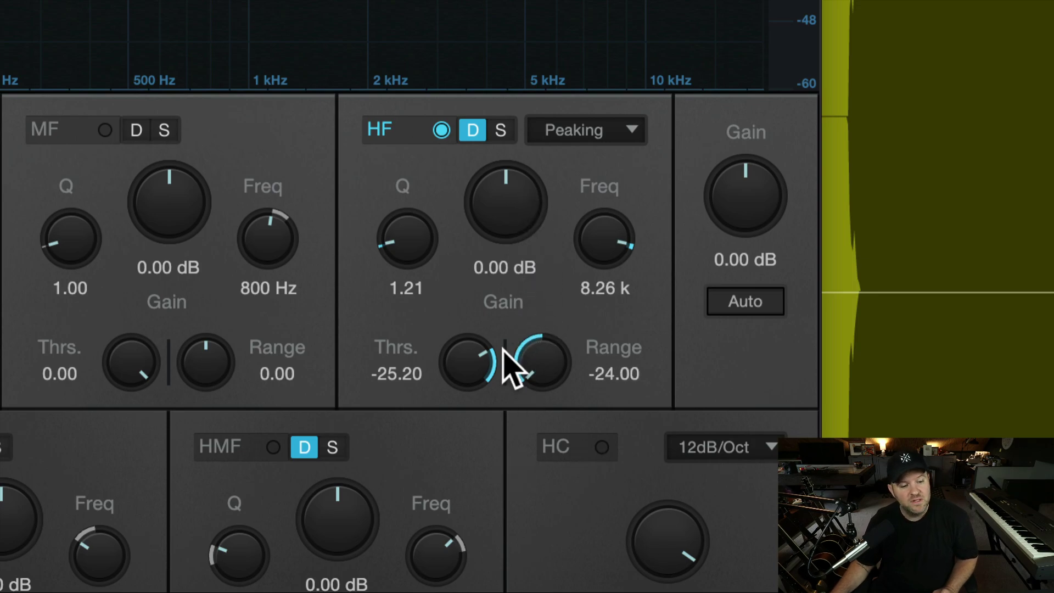
pyautogui.moveTo(453, 349); pyautogui.dragTo(456, 351)
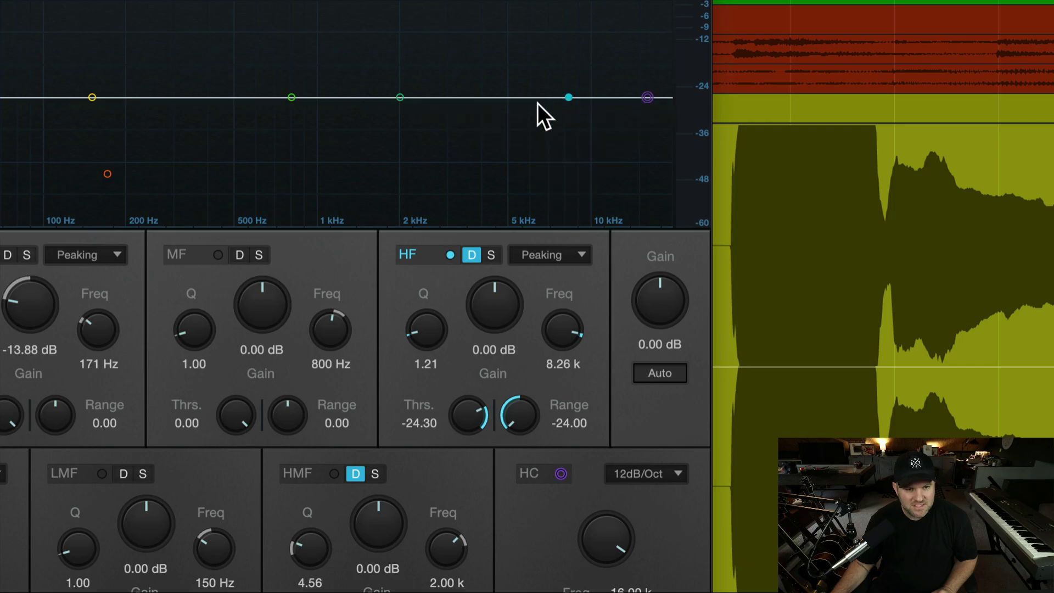
pyautogui.press('space')
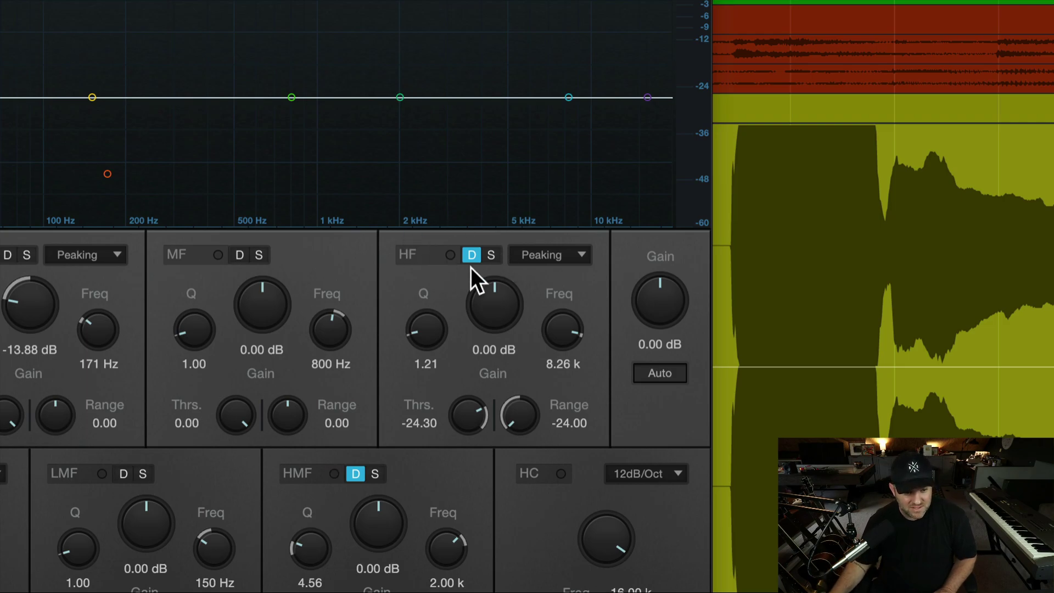
pyautogui.press('space')
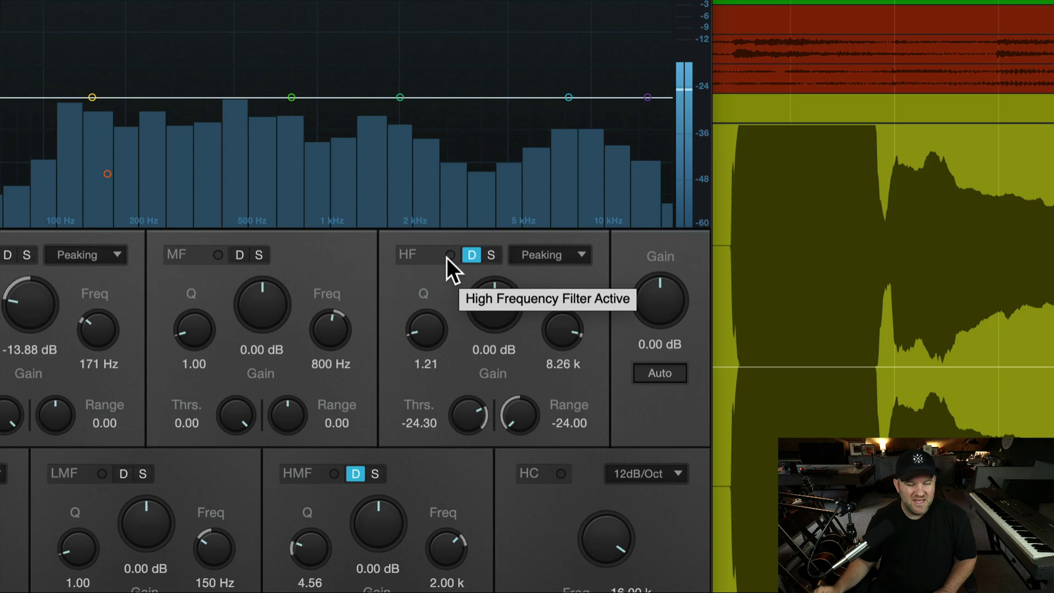
pyautogui.click(449, 256)
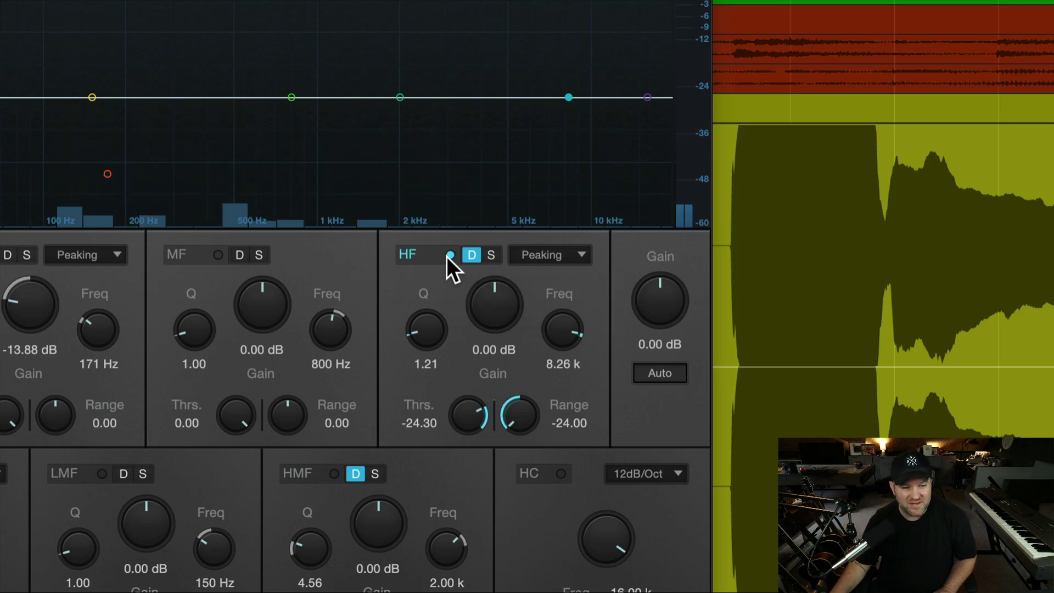
pyautogui.press('space')
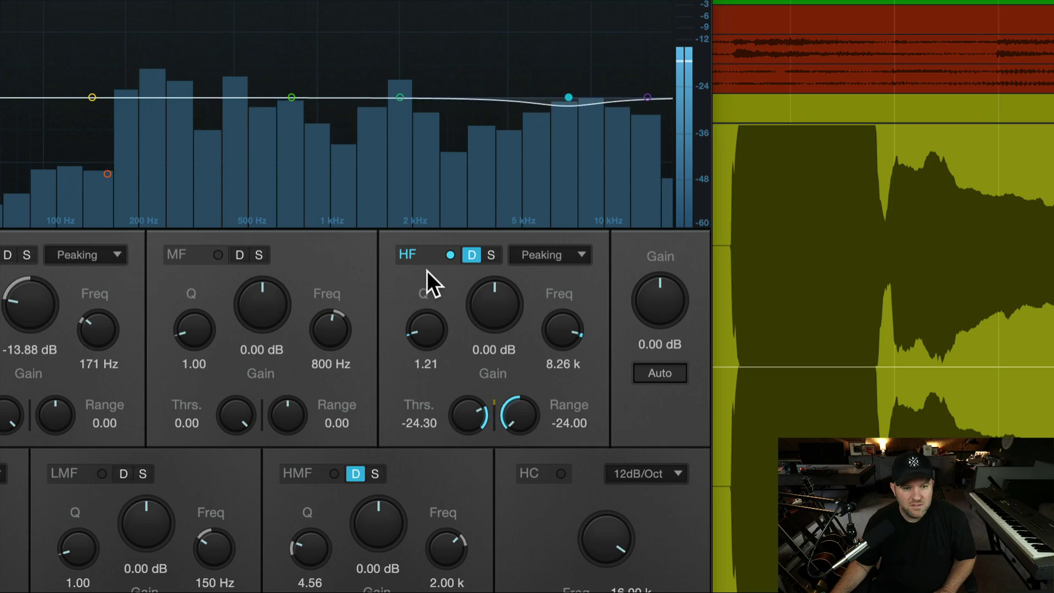
pyautogui.moveTo(473, 403); pyautogui.dragTo(472, 423)
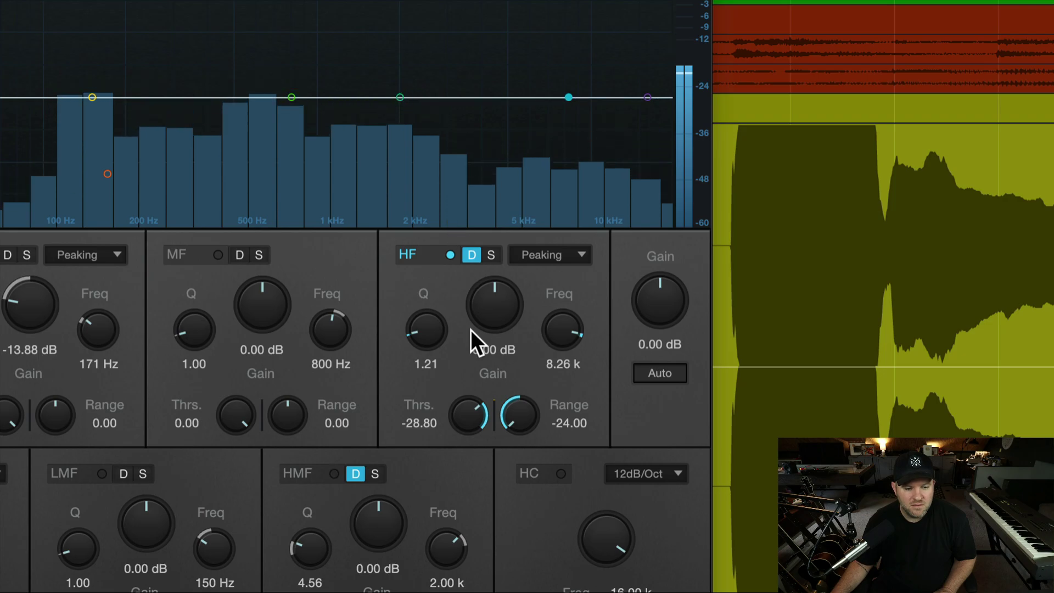
pyautogui.scroll(5, 459, 415)
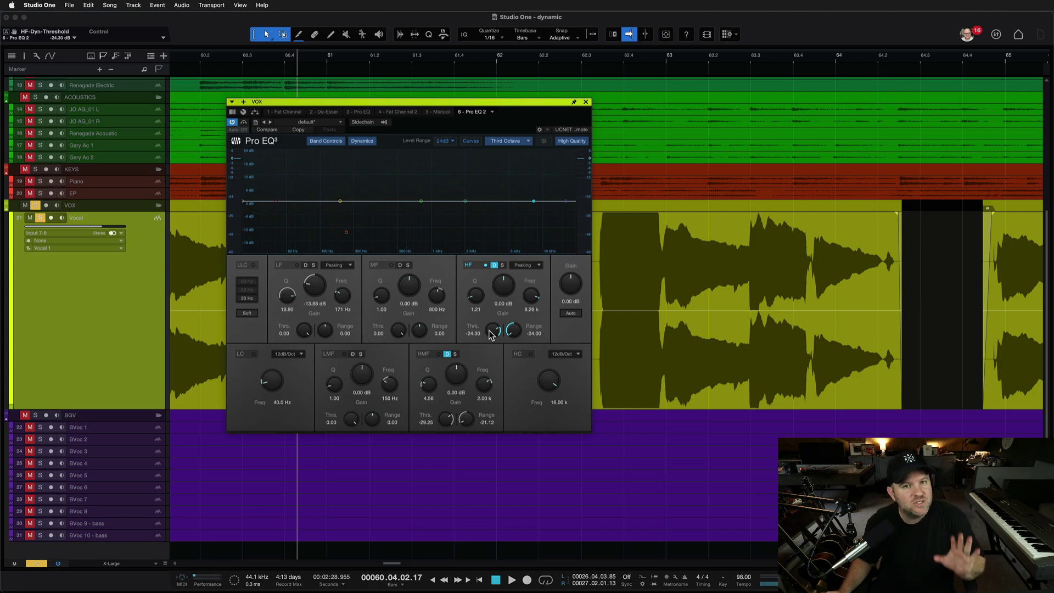
pyautogui.click(493, 311)
pyautogui.moveTo(493, 311); pyautogui.dragTo(614, 477)
pyautogui.click(616, 478)
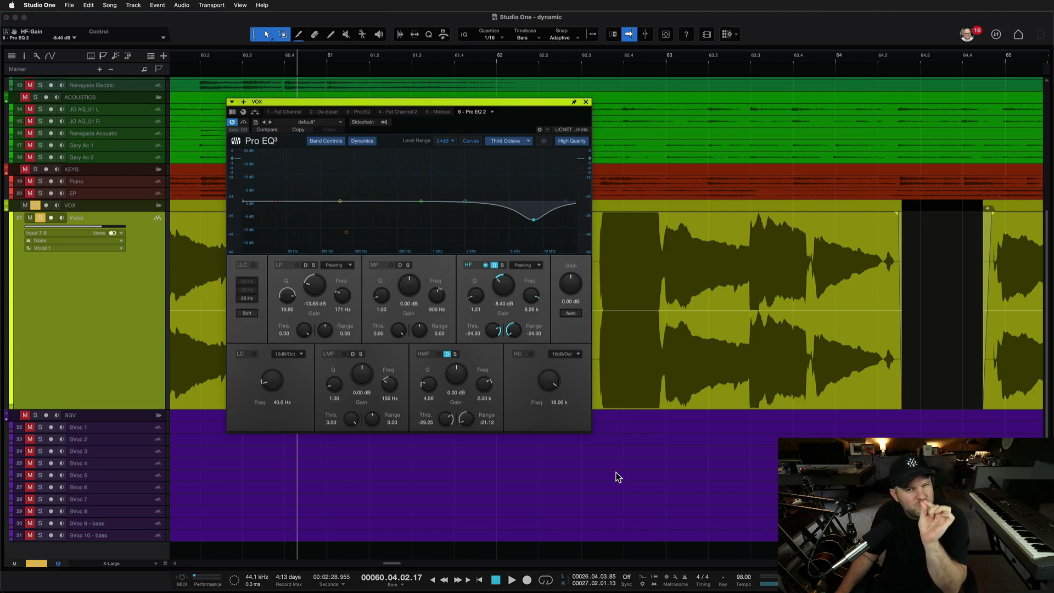
pyautogui.click(566, 185)
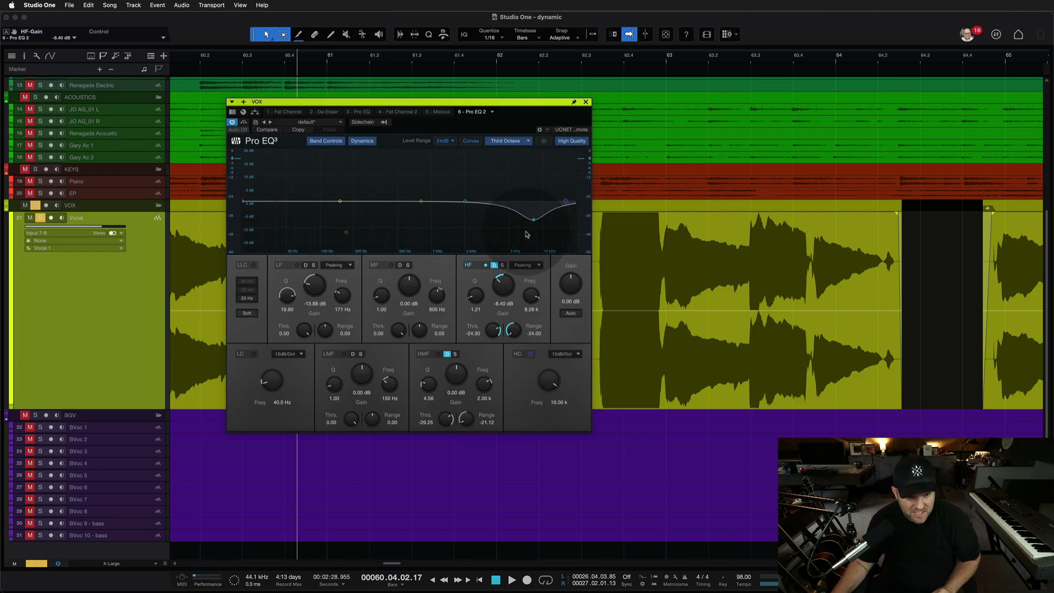
pyautogui.click(505, 293)
pyautogui.moveTo(506, 293); pyautogui.dragTo(506, 312)
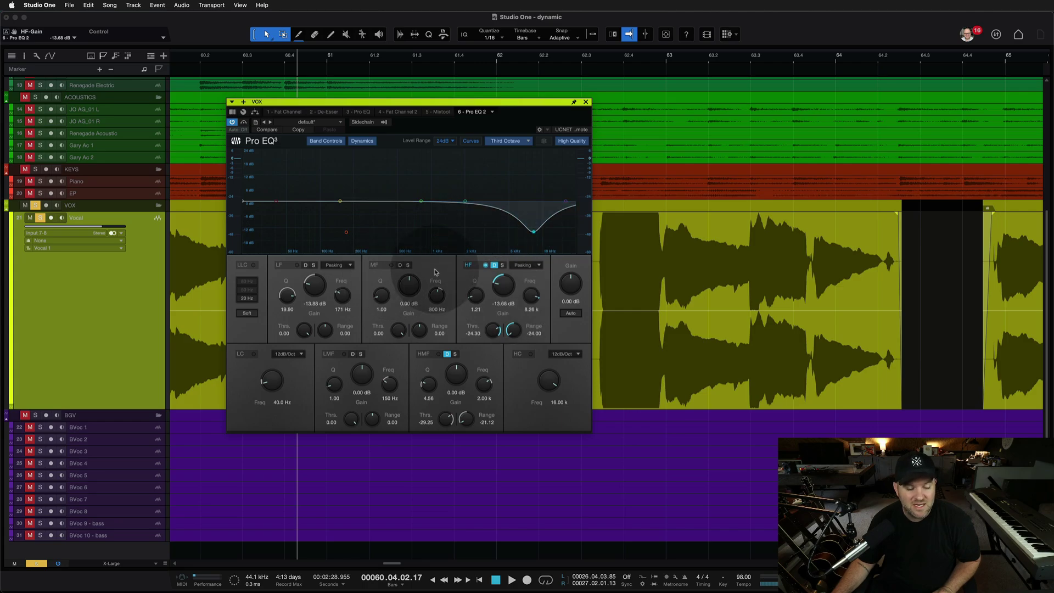
pyautogui.press('space')
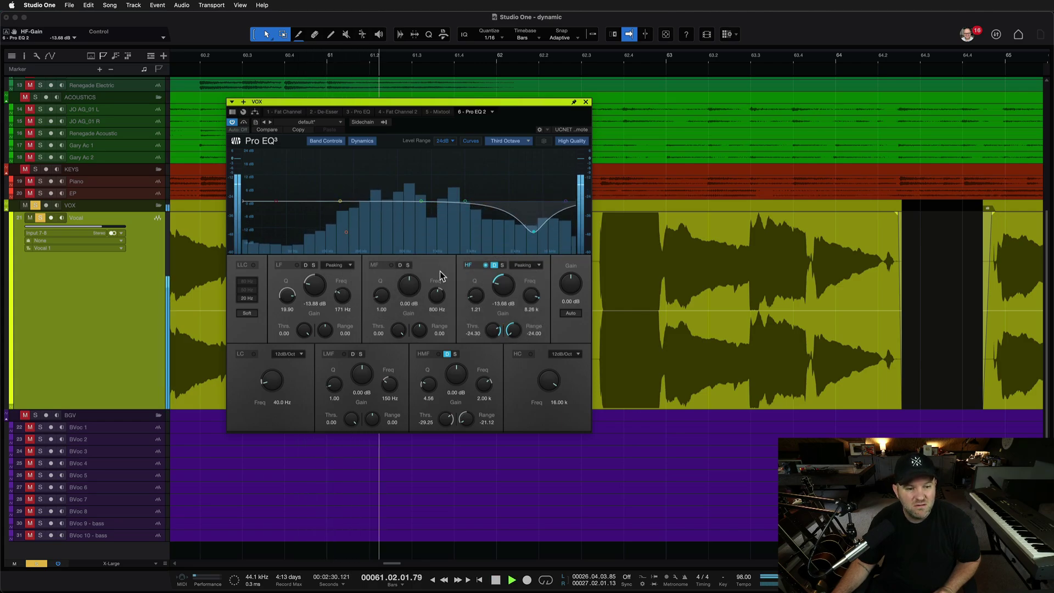
pyautogui.press('space')
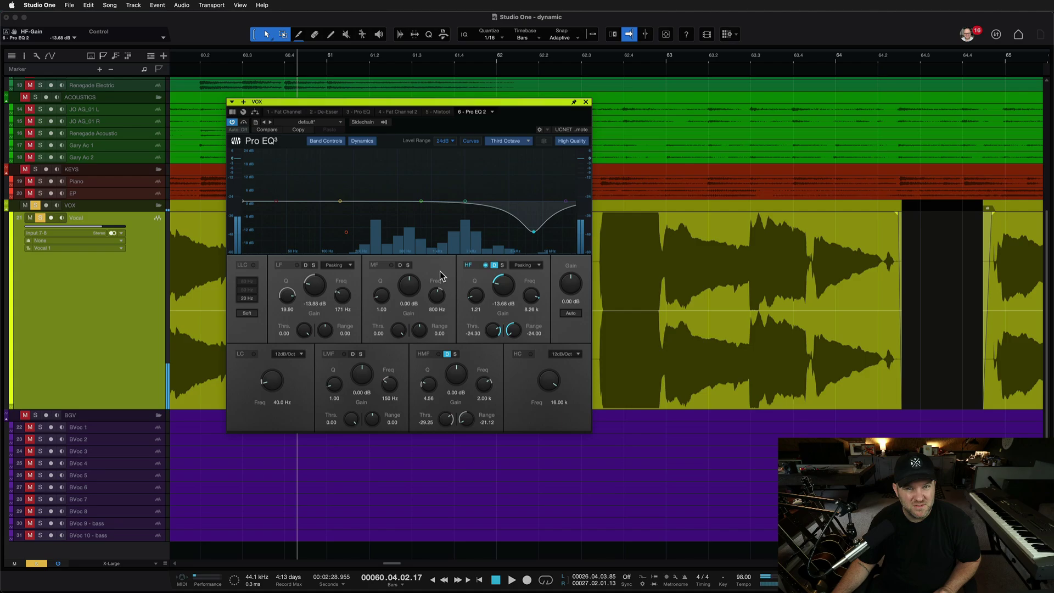
pyautogui.keyDown('alt'); pyautogui.click(501, 285); pyautogui.keyUp('alt')
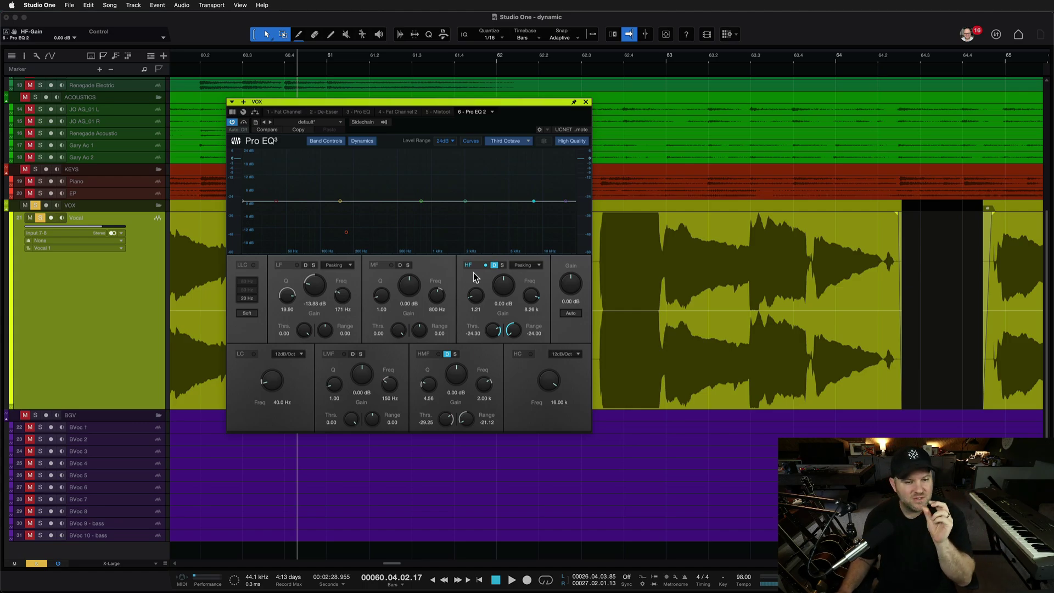
pyautogui.click(448, 354)
pyautogui.click(447, 354)
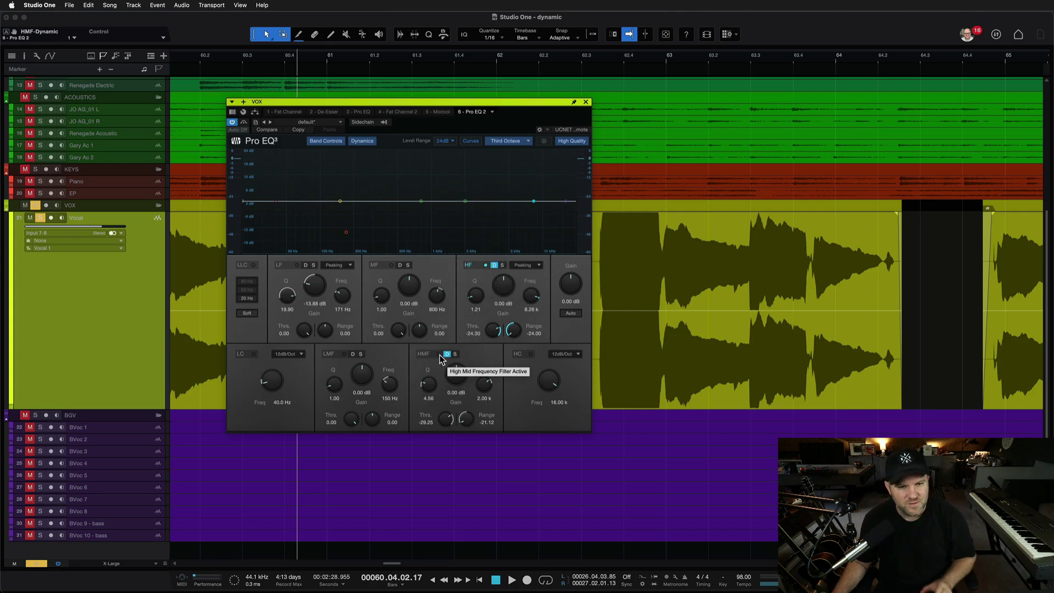
pyautogui.press('space')
pyautogui.press('space')
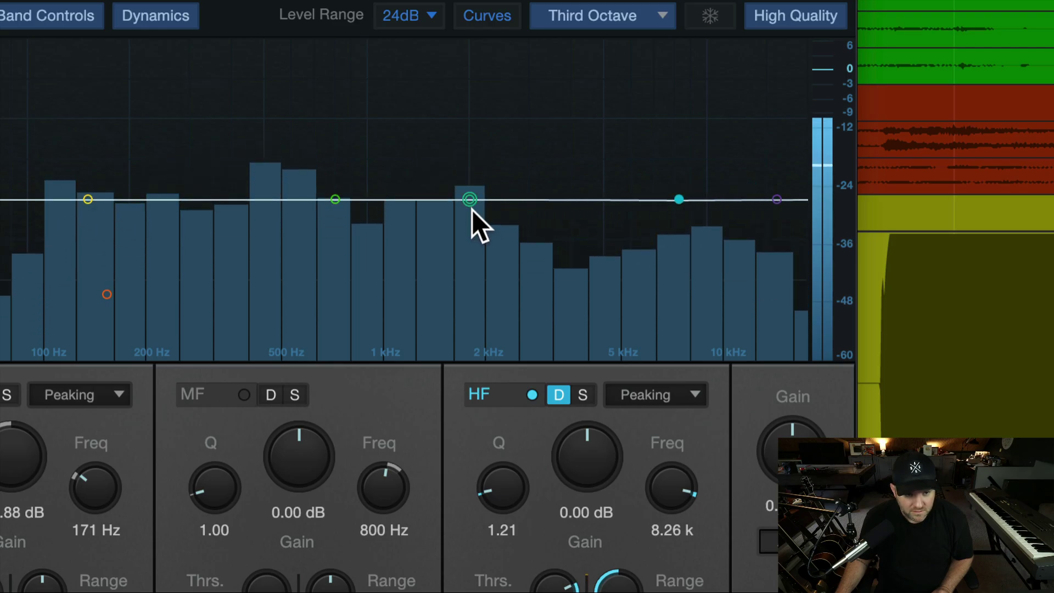
pyautogui.press('space')
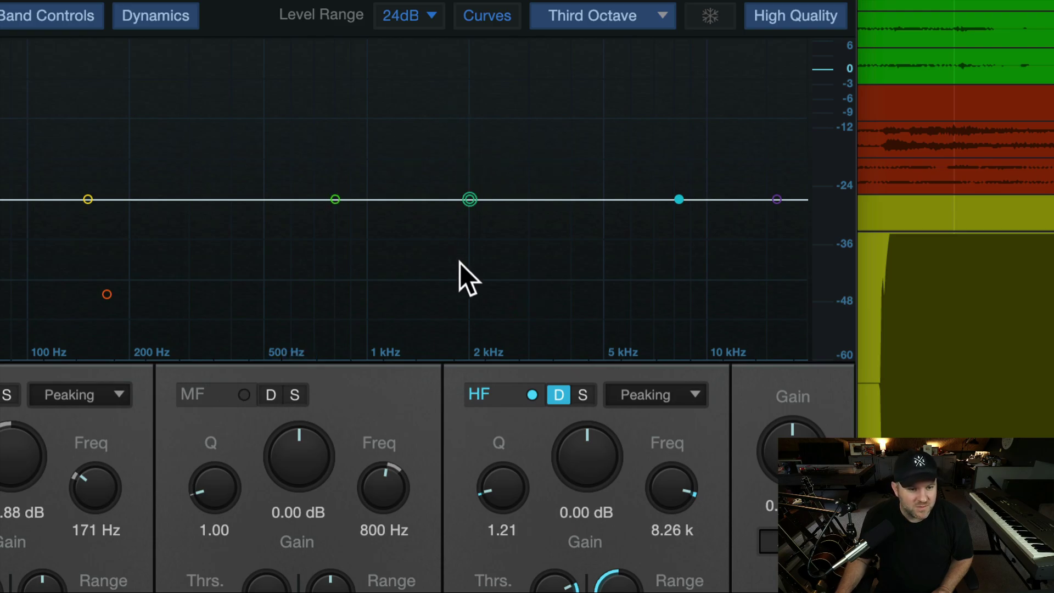
pyautogui.press('space')
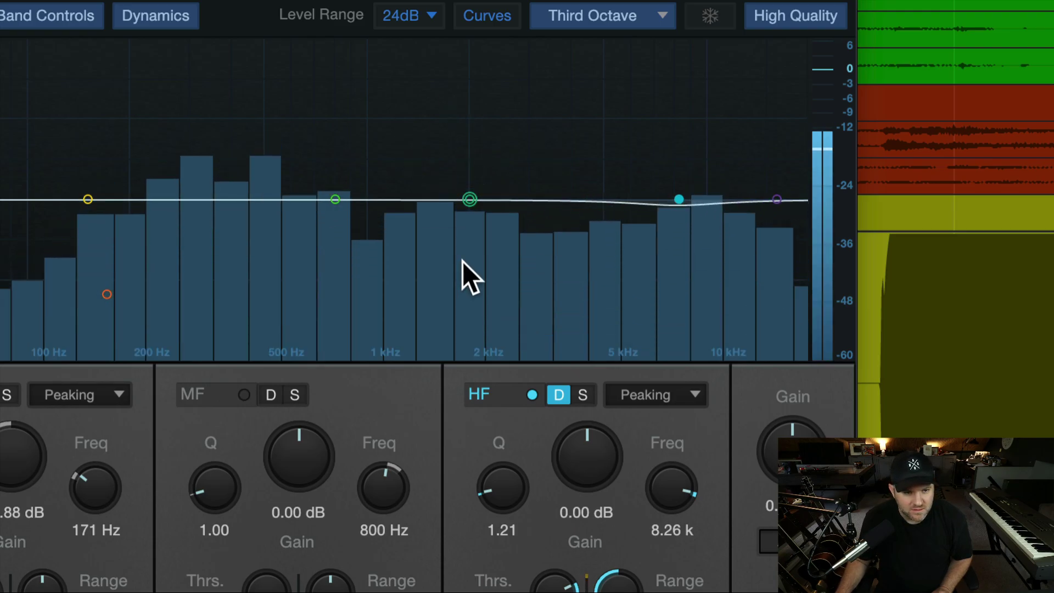
pyautogui.press('space')
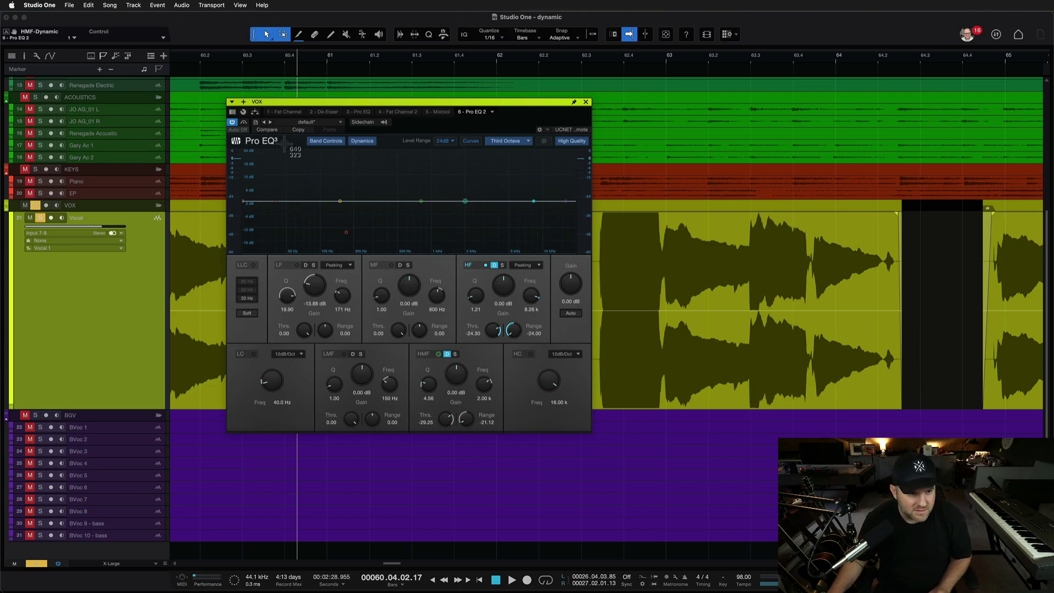
pyautogui.press('super+shift+4')
pyautogui.moveTo(247, 133); pyautogui.dragTo(560, 253)
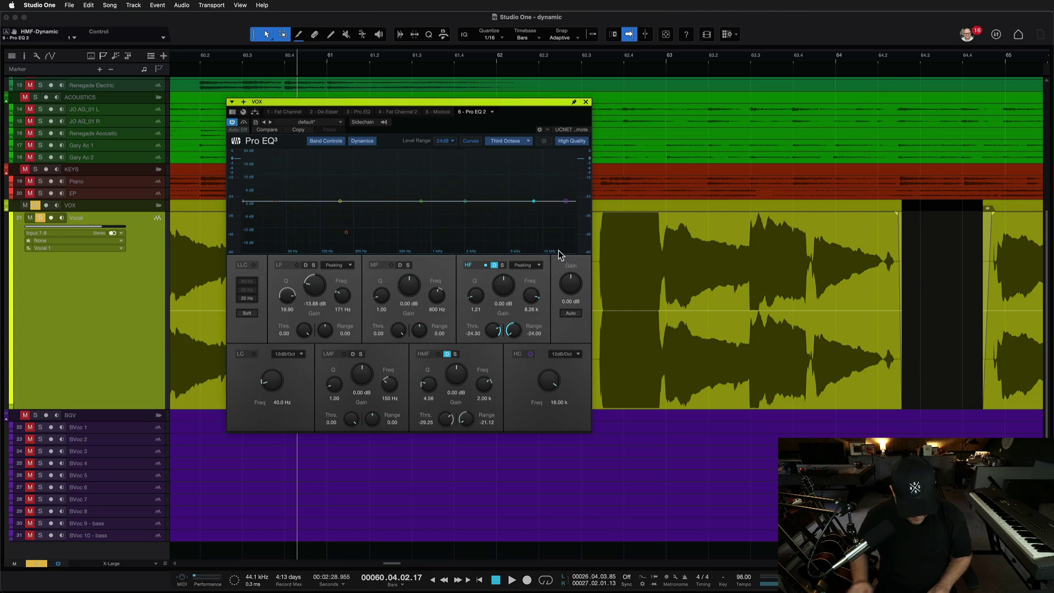
pyautogui.press('space')
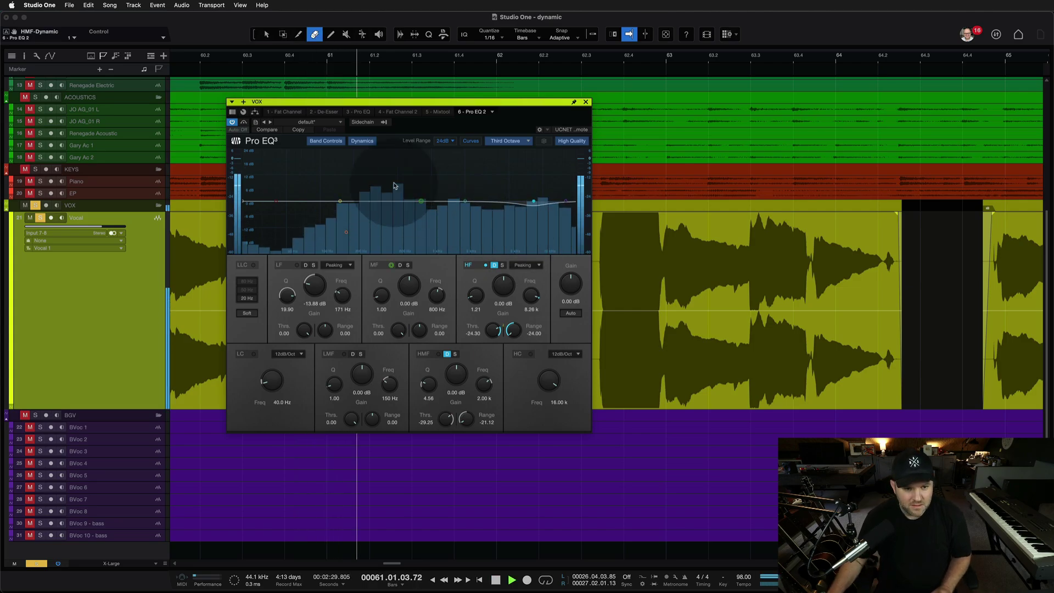
pyautogui.moveTo(345, 231); pyautogui.dragTo(544, 239)
pyautogui.press('space')
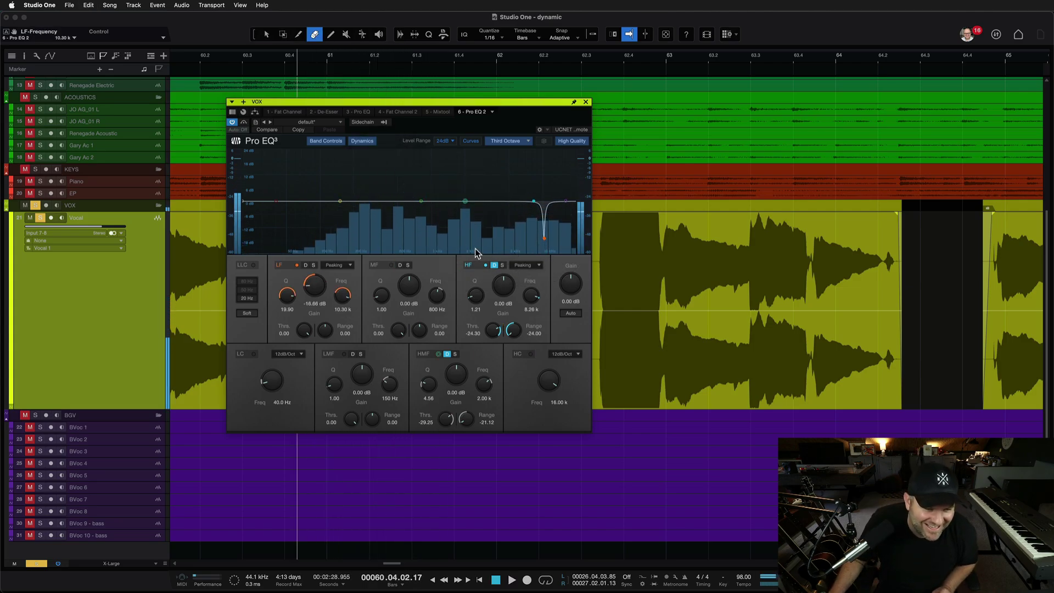
pyautogui.press('super+z')
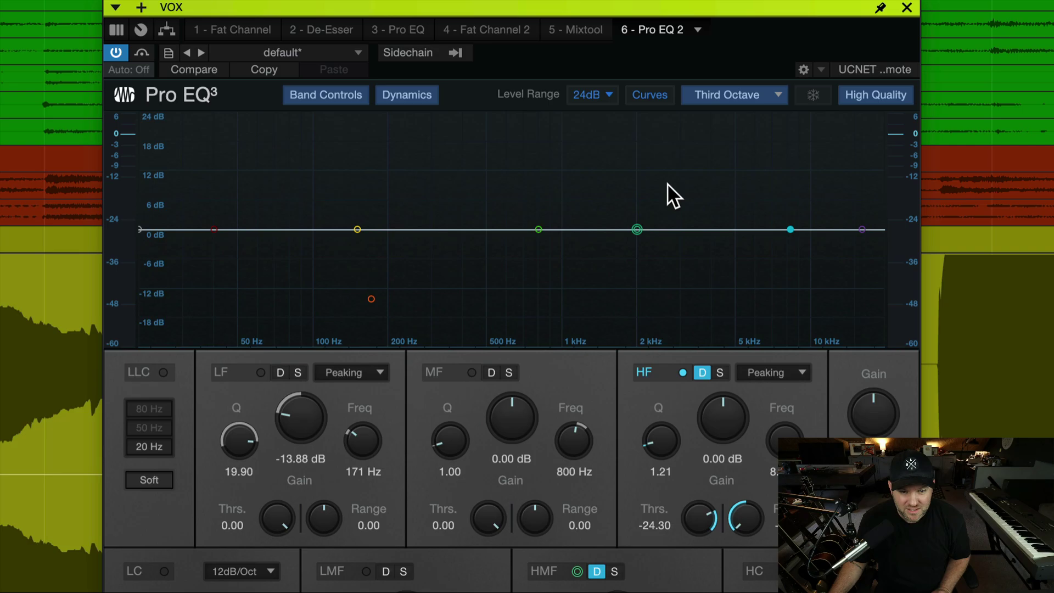
pyautogui.press('space')
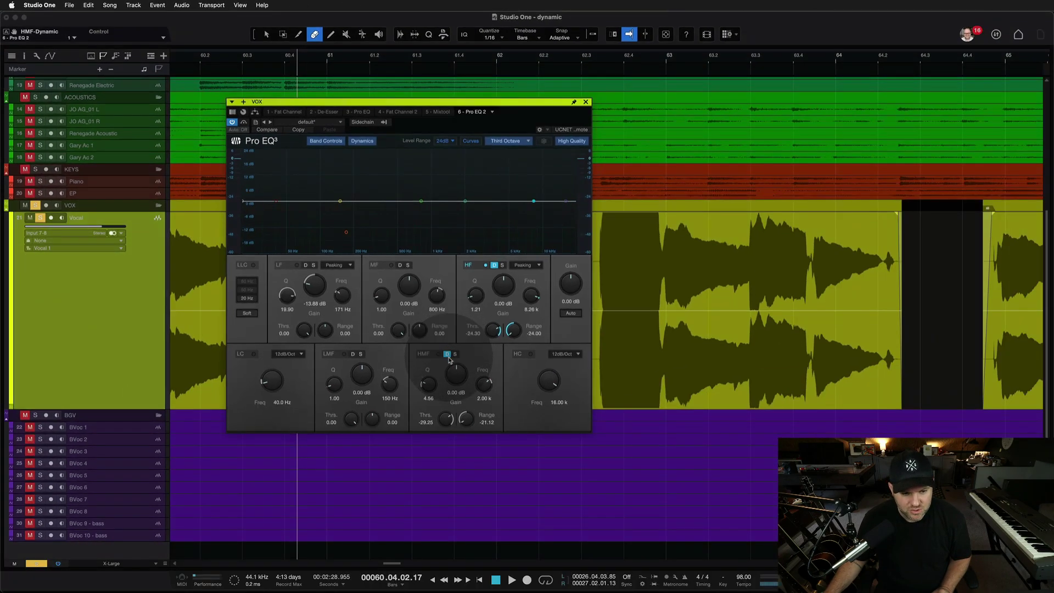
# Audition a 14.88 dB HMF boost during playback, then disable the band and reset gain to 0 dB.
pyautogui.click(590, 481)
pyautogui.moveTo(451, 372); pyautogui.dragTo(454, 346)
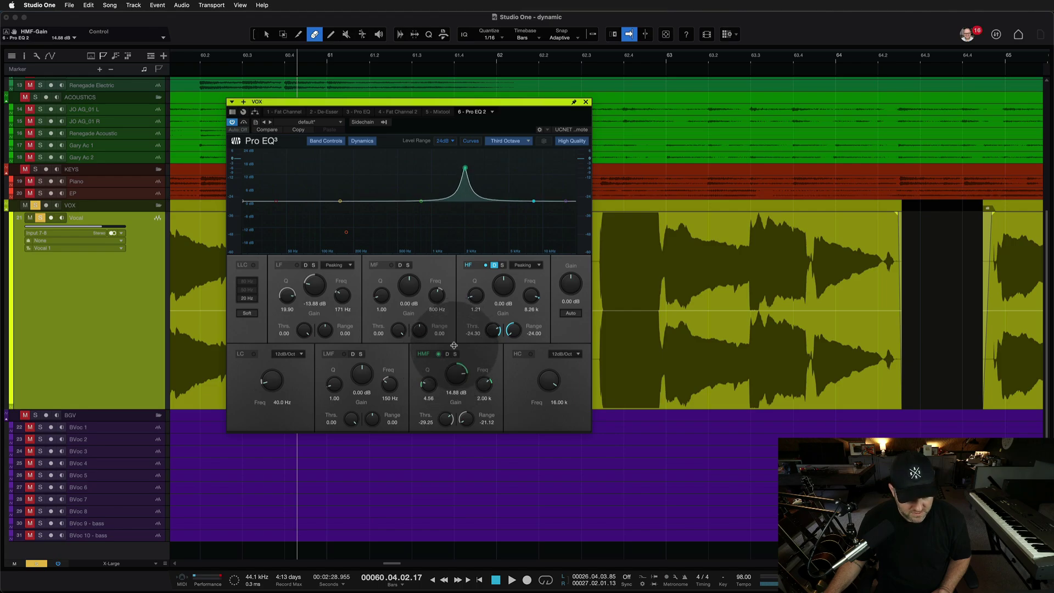
pyautogui.press('space')
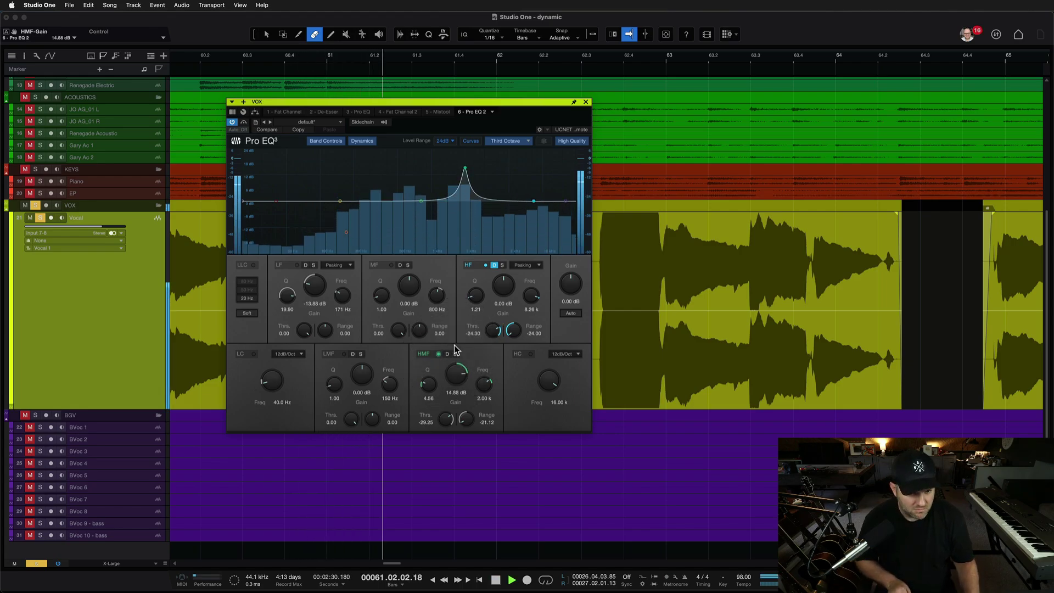
pyautogui.press('space')
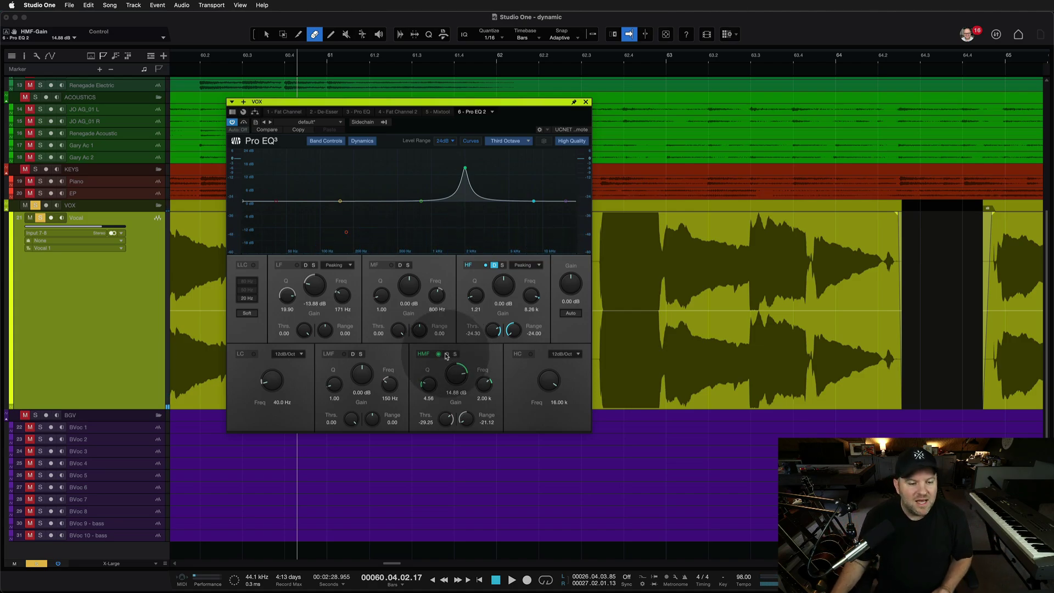
pyautogui.click(438, 353)
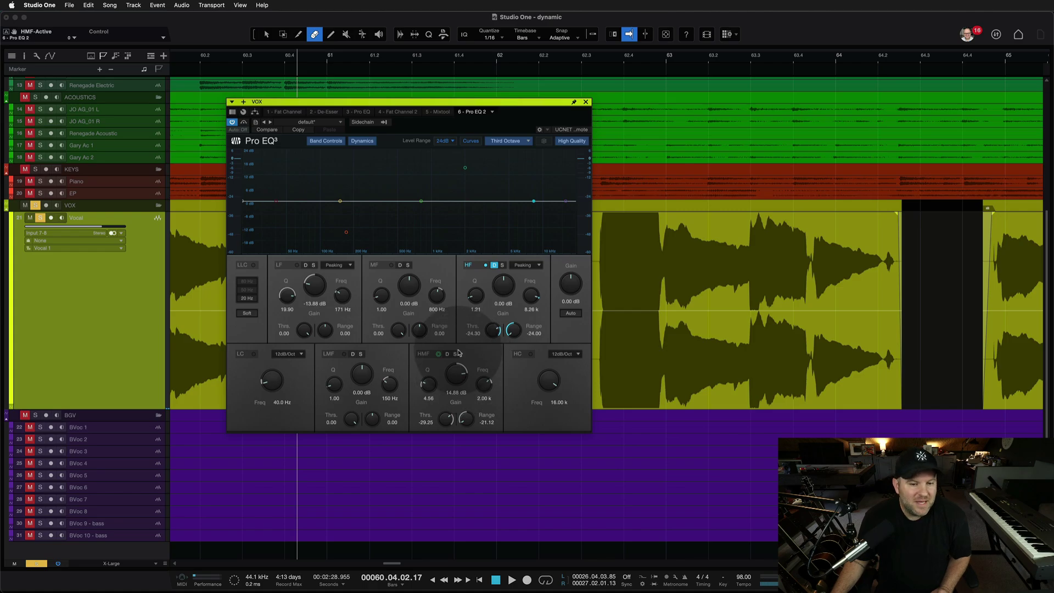
pyautogui.click(460, 377)
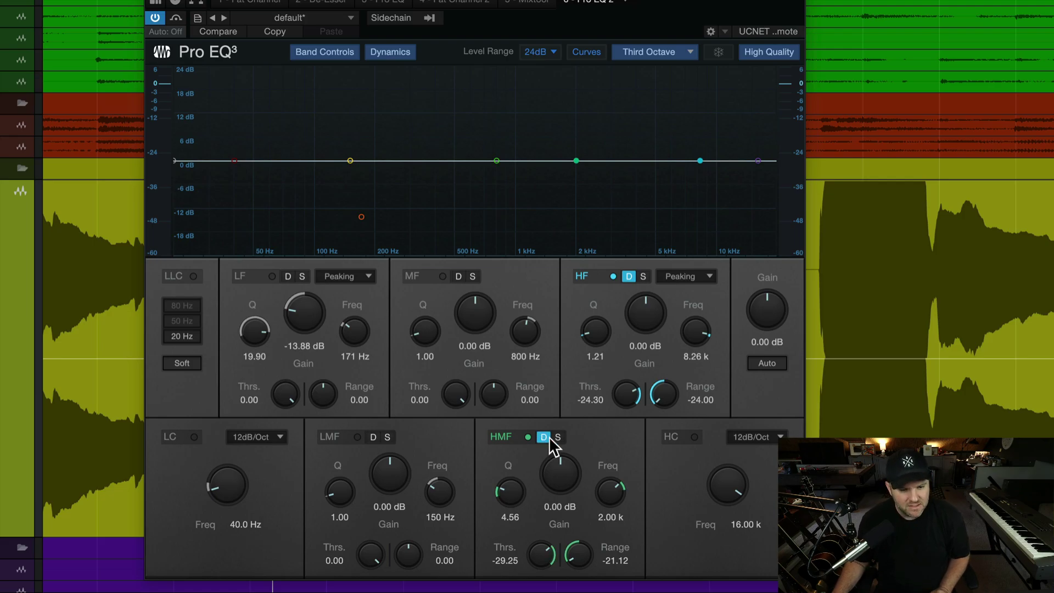
pyautogui.click(557, 436)
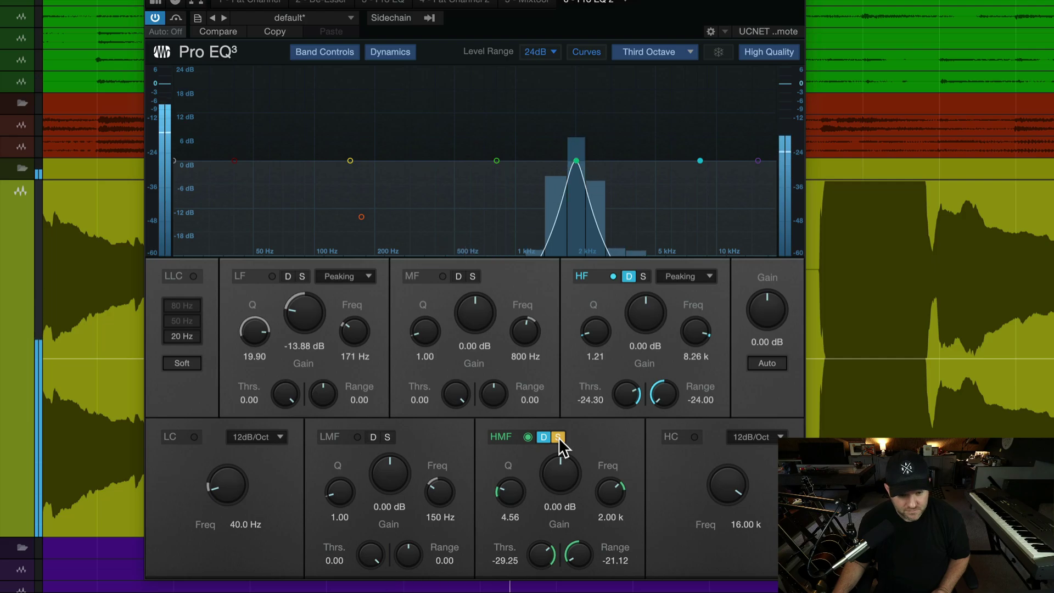
pyautogui.click(557, 437)
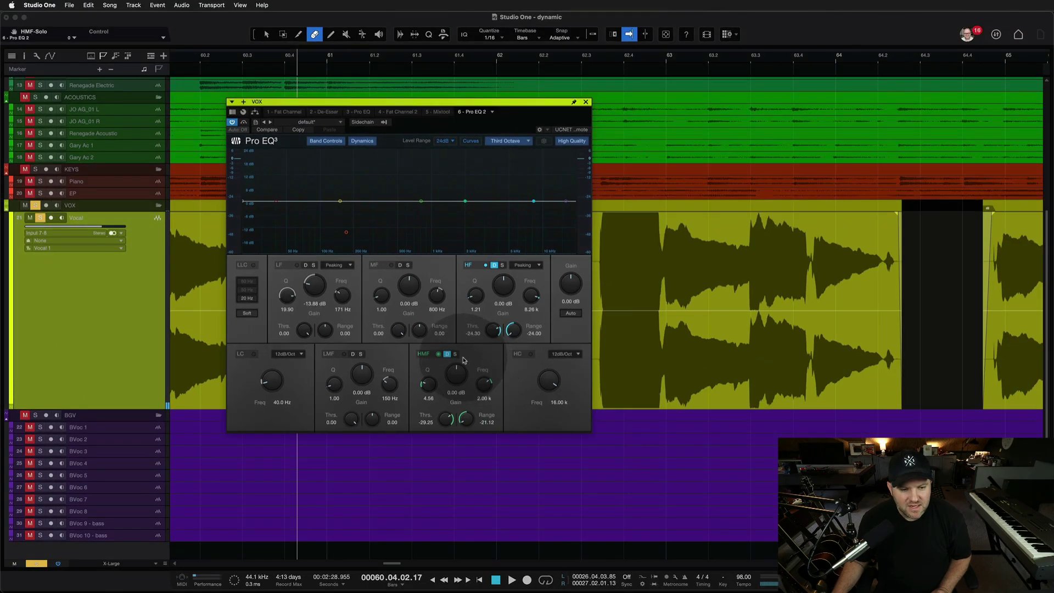
pyautogui.press('space')
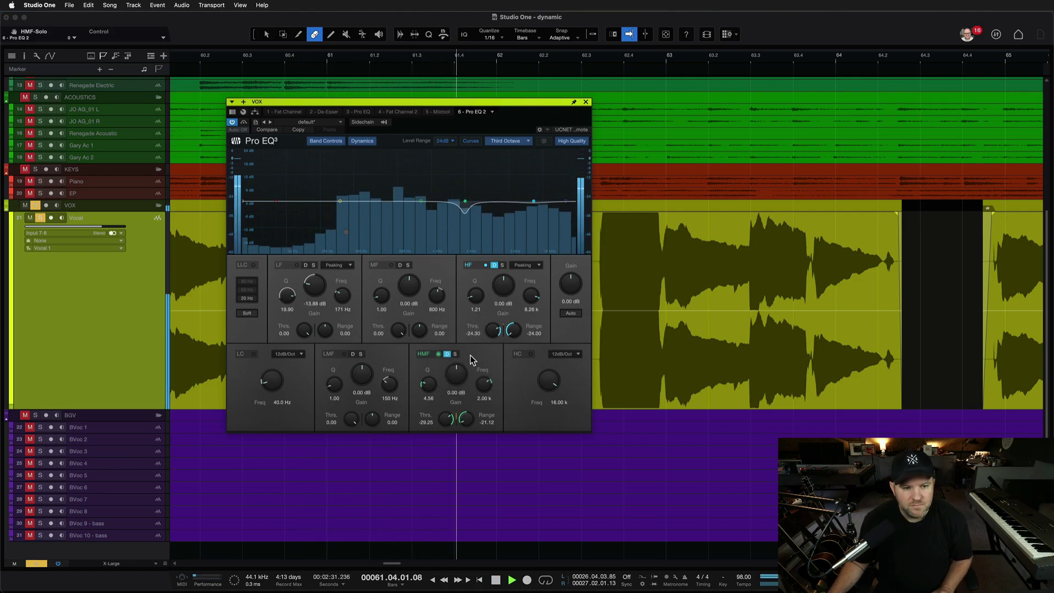
pyautogui.press('space')
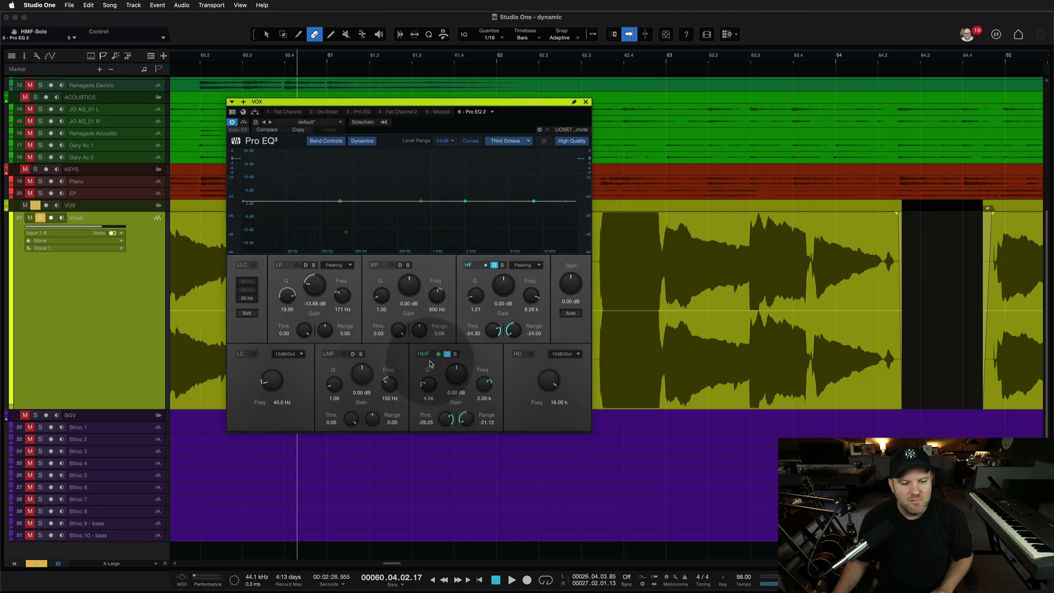
# Make the 2 kHz HMF band dynamic while listening to playback.
pyautogui.press('space')
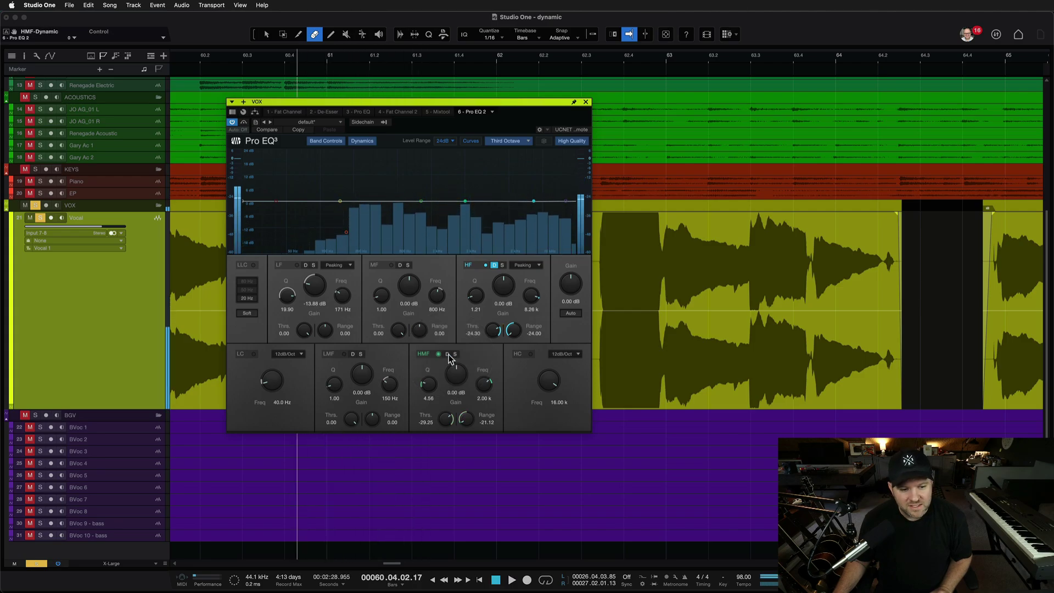
pyautogui.click(447, 354)
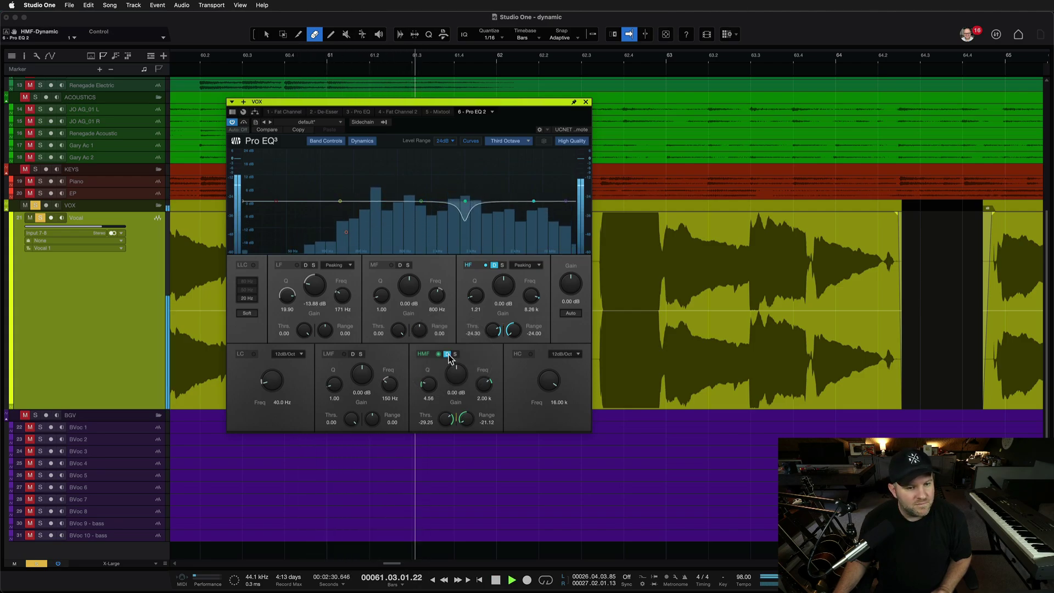
pyautogui.press('space')
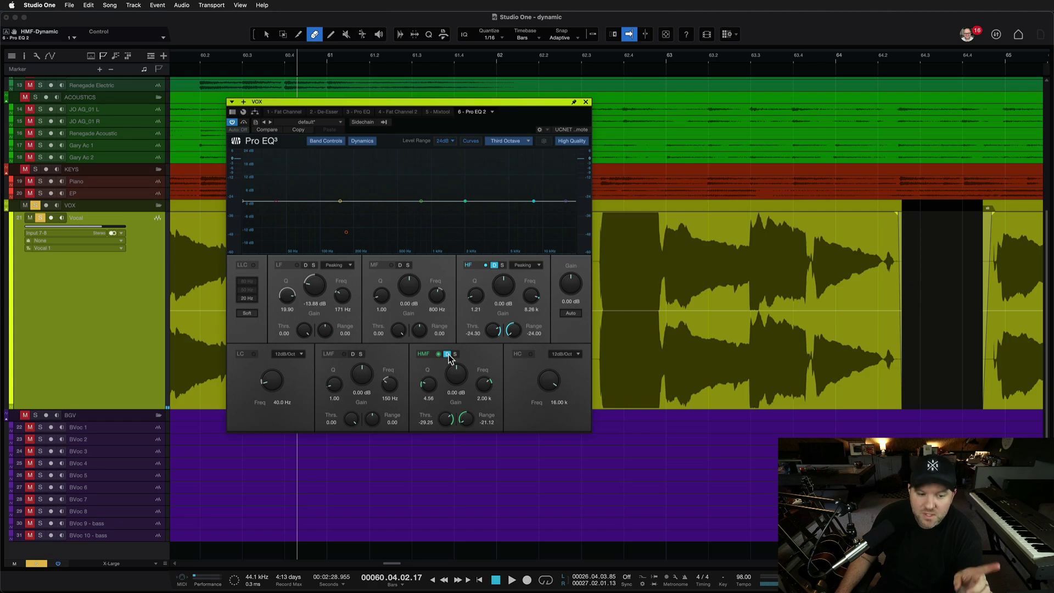
pyautogui.click(447, 354)
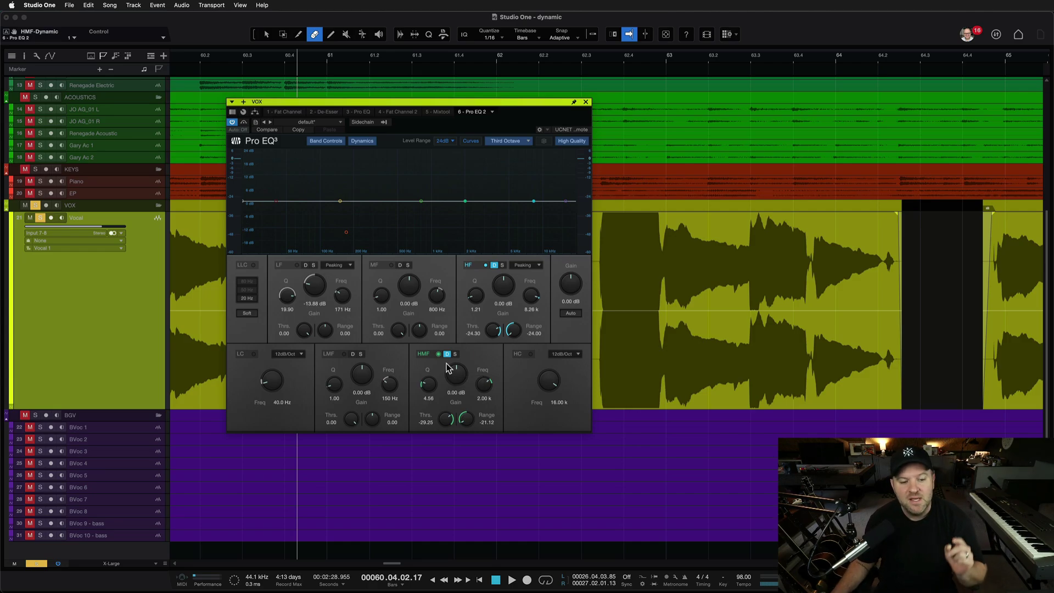
# Clear all track solos and play the song back to check the result.
pyautogui.press('s')
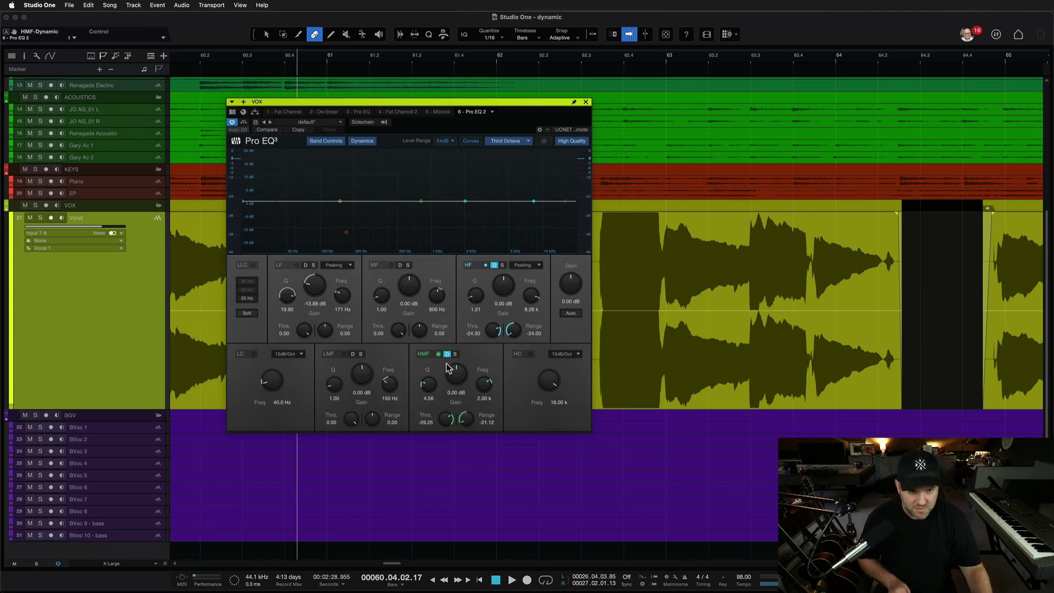
pyautogui.press('space')
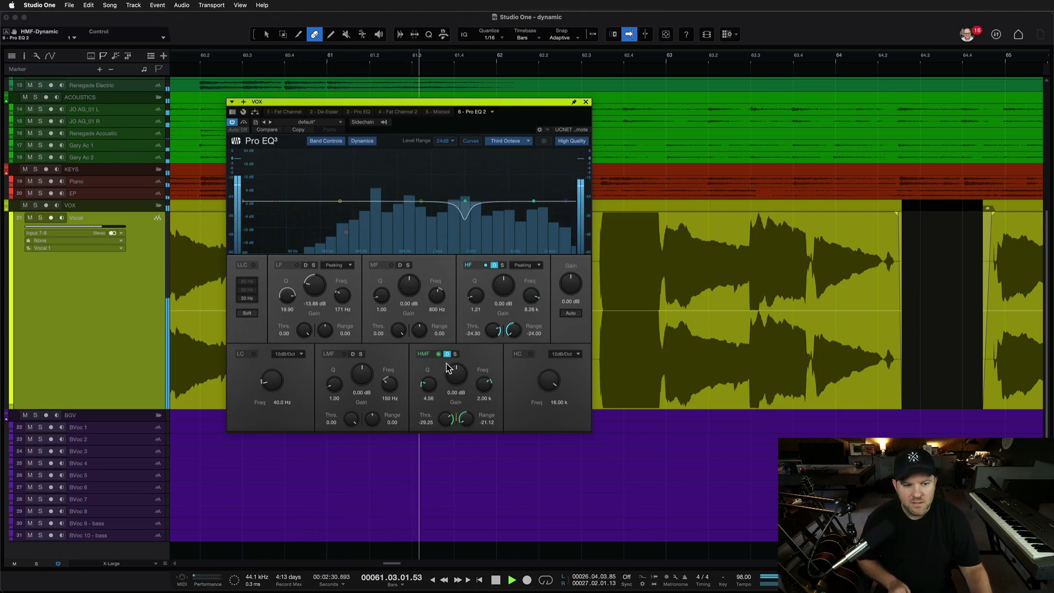
pyautogui.press('space')
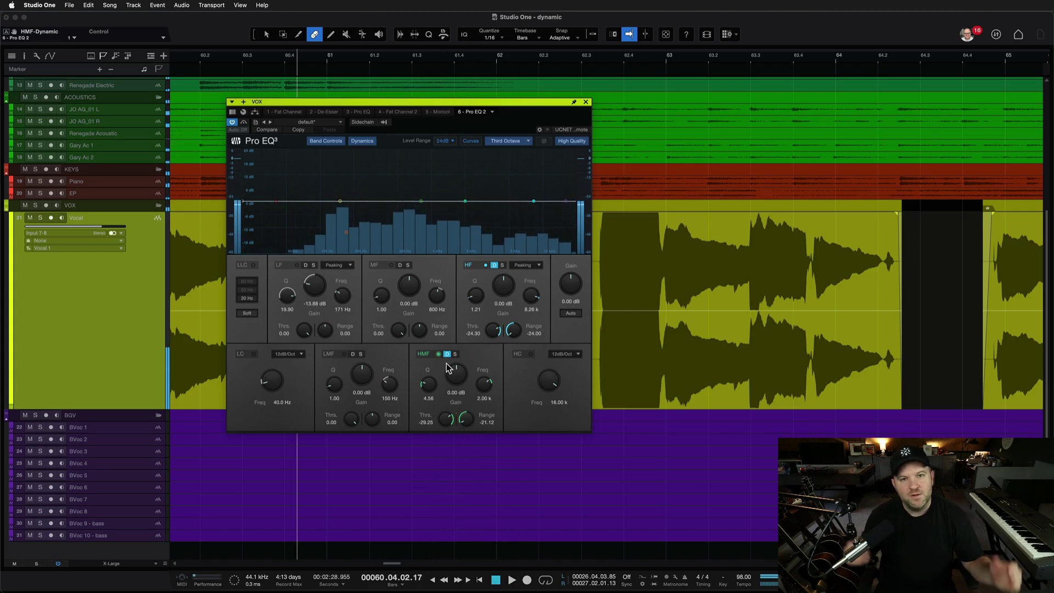